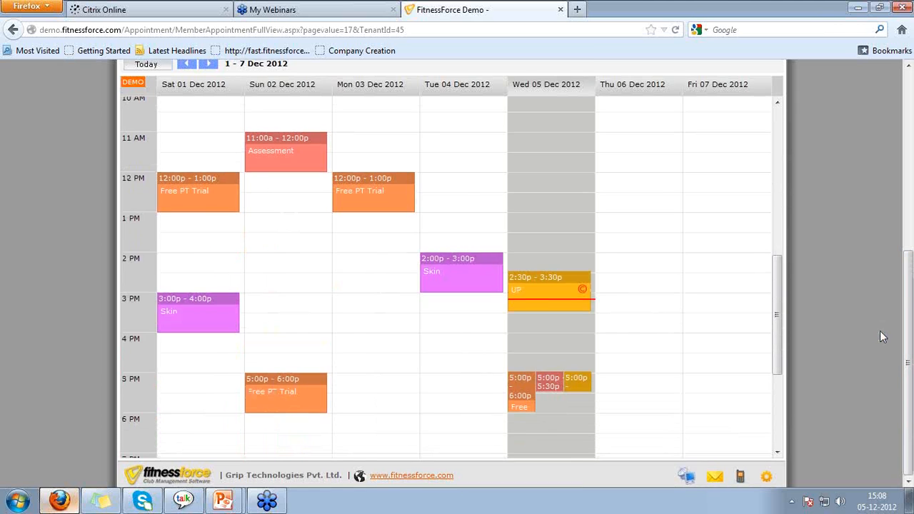
{"action": "mouse_move", "coordinate": [236, 198]}
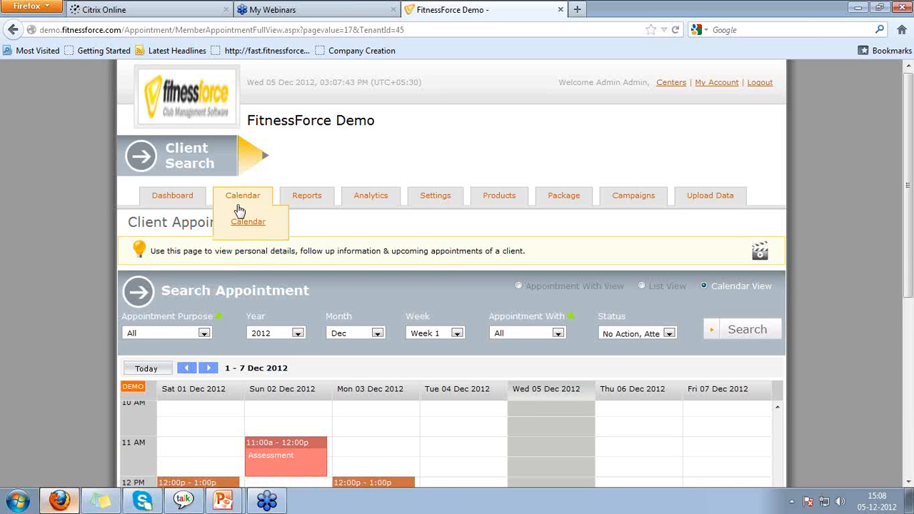
{"action": "scroll", "coordinate": [78, 308], "scroll_direction": "down", "scroll_amount": 5}
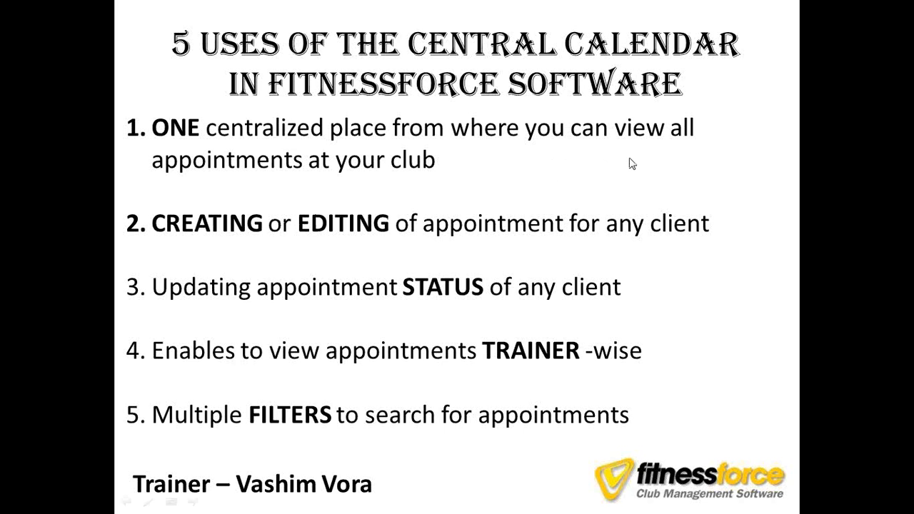
{"action": "key", "text": "alt+Tab"}
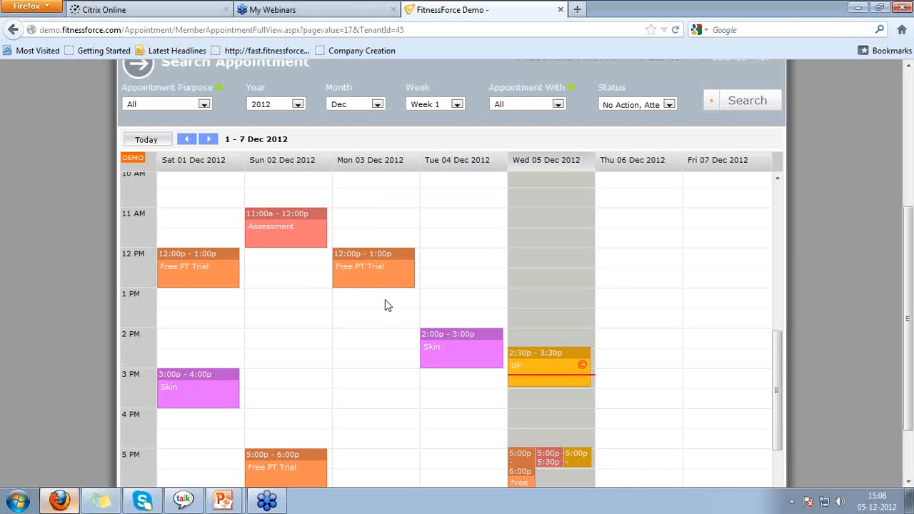
{"action": "scroll", "coordinate": [383, 348], "scroll_direction": "down", "scroll_amount": 1}
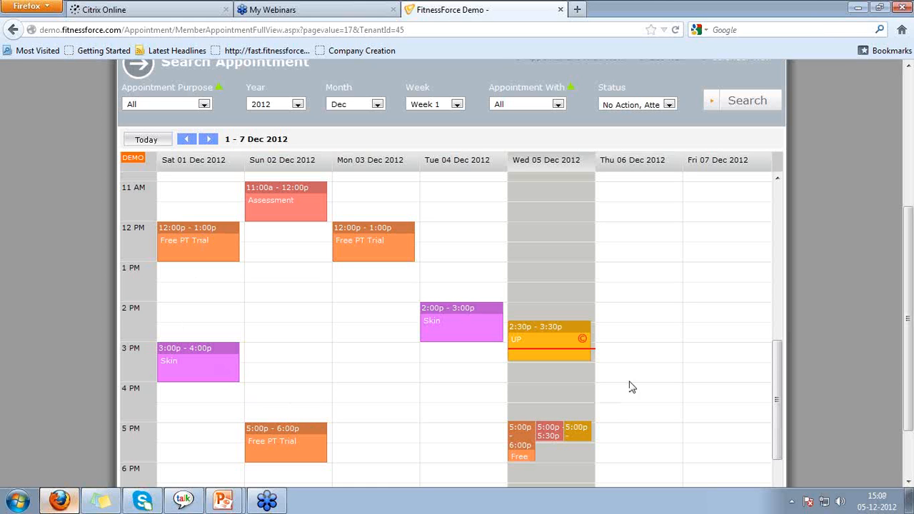
{"action": "scroll", "coordinate": [616, 414], "scroll_direction": "down", "scroll_amount": 3}
{"action": "scroll", "coordinate": [609, 423], "scroll_direction": "up", "scroll_amount": 8}
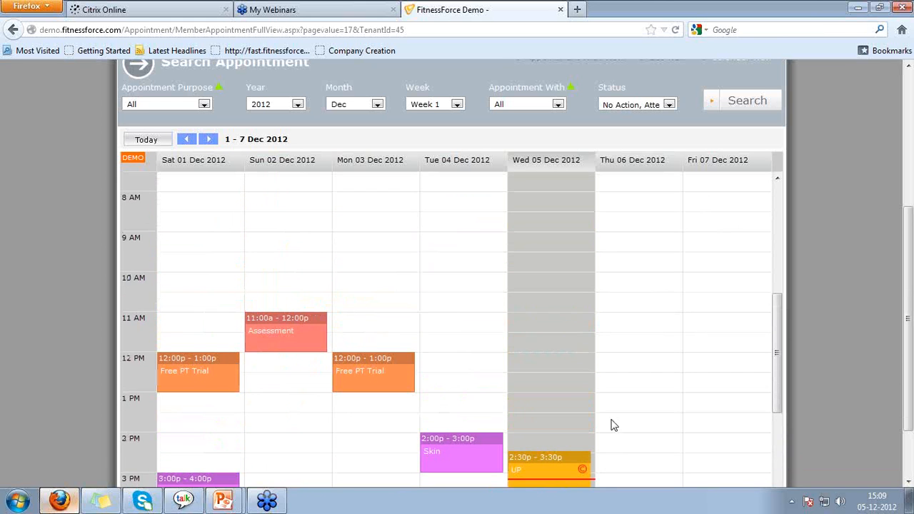
{"action": "scroll", "coordinate": [199, 357], "scroll_direction": "down", "scroll_amount": 6}
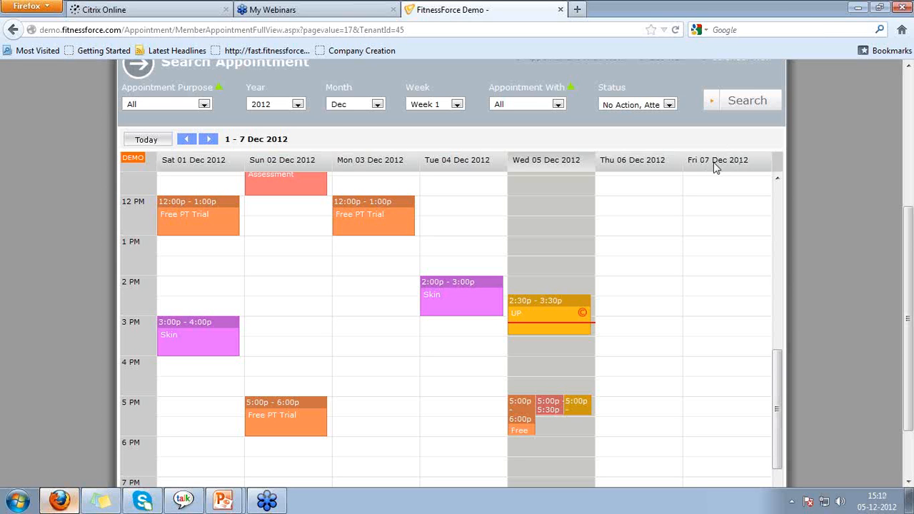
Drag out a Fri 07 Dec 2:00–3:00 PM booking and choose Free PT Trial as its purpose.
{"action": "left_click", "coordinate": [734, 283]}
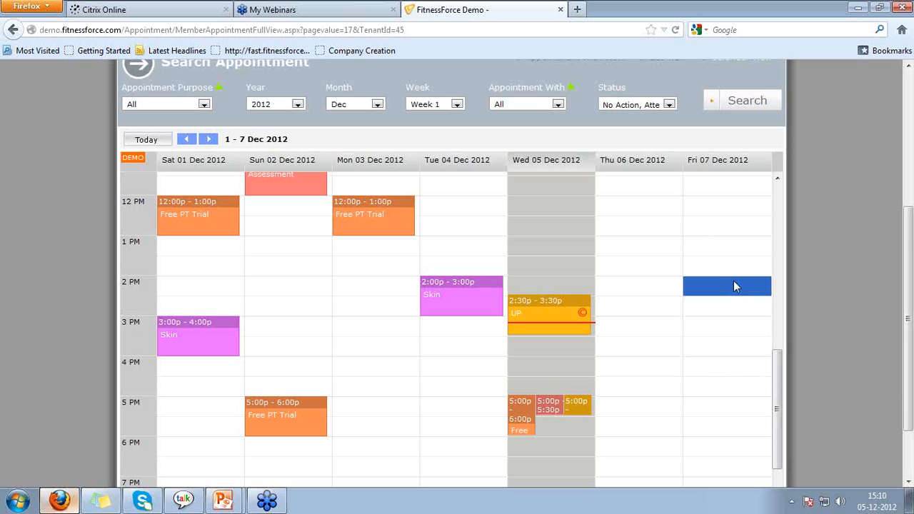
{"action": "left_click_drag", "start_coordinate": [733, 281], "coordinate": [733, 302]}
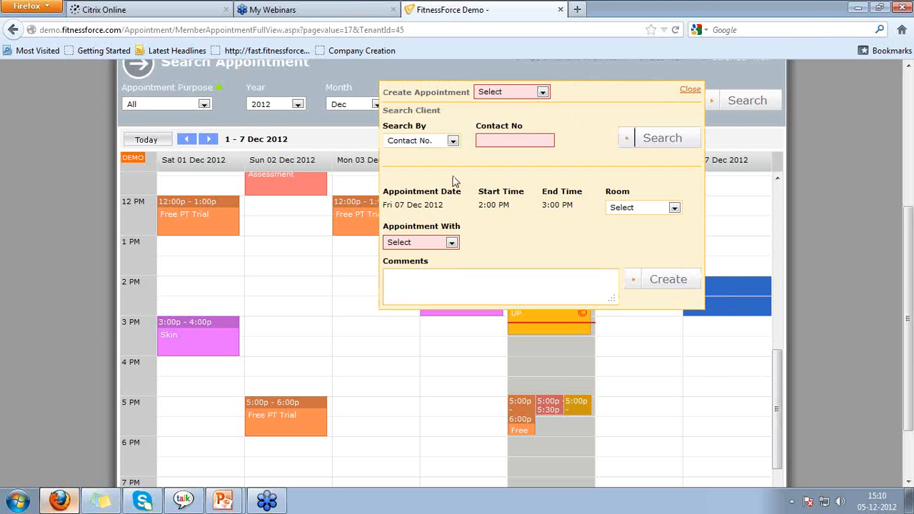
{"action": "scroll", "coordinate": [523, 200], "scroll_direction": "up", "scroll_amount": 2}
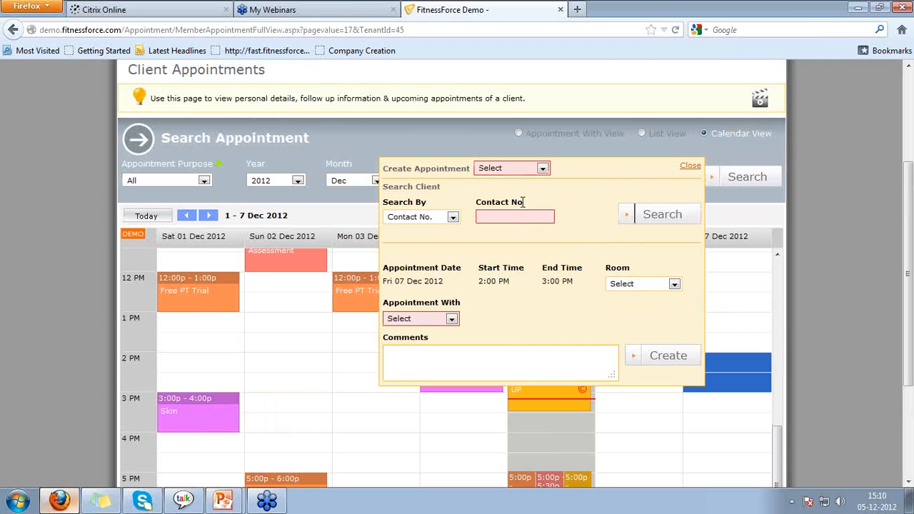
{"action": "triple_click", "coordinate": [411, 172]}
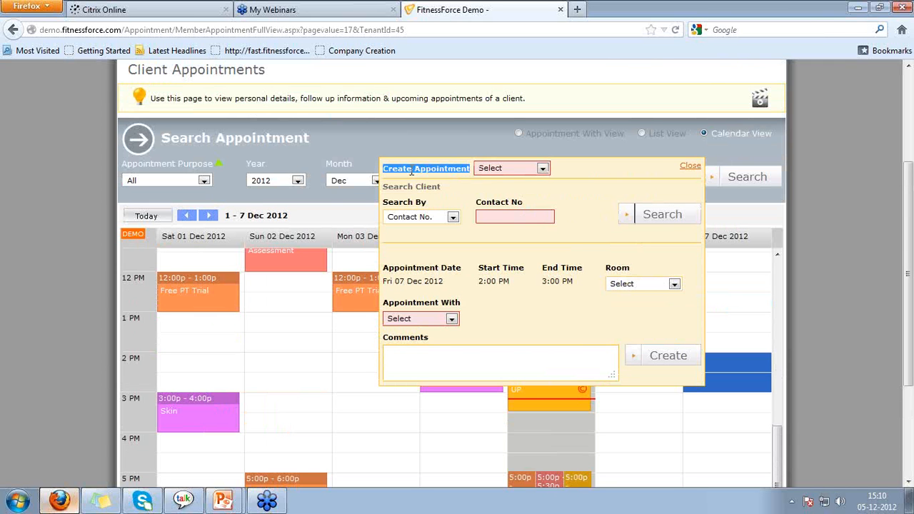
{"action": "left_click", "coordinate": [520, 168]}
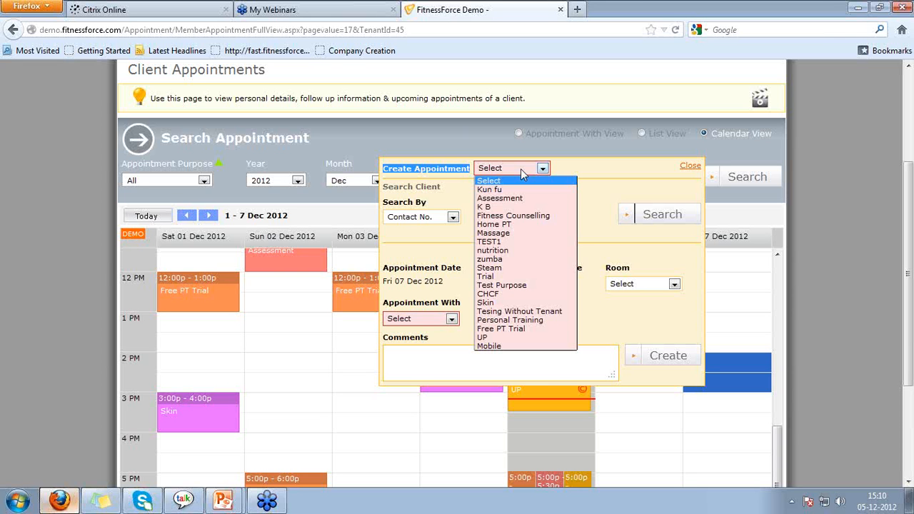
{"action": "left_click", "coordinate": [520, 329]}
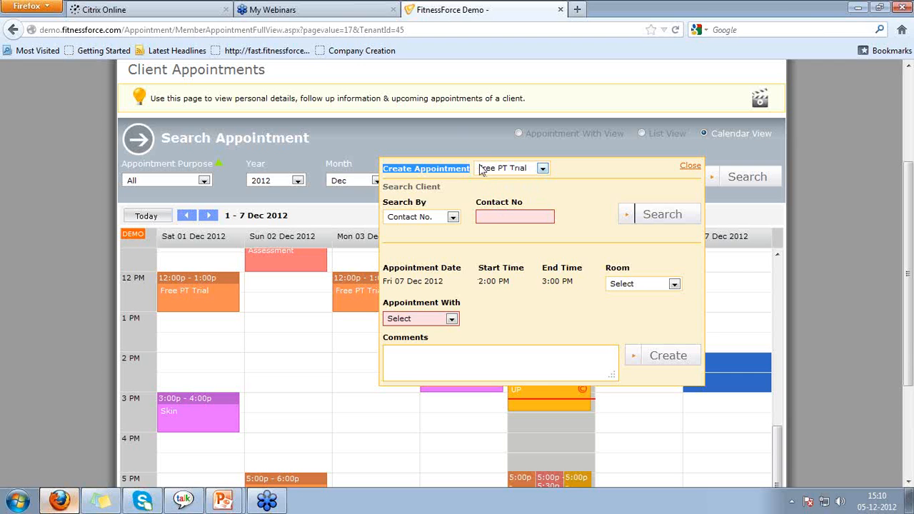
Search clients by contact number, entering the member's phone number, and select the matching client.
{"action": "double_click", "coordinate": [395, 188]}
{"action": "left_click", "coordinate": [395, 189]}
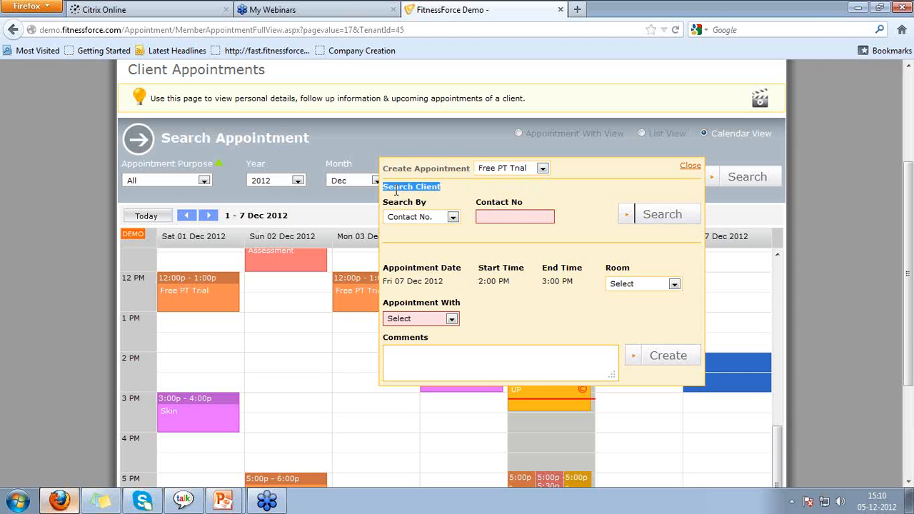
{"action": "left_click", "coordinate": [428, 222]}
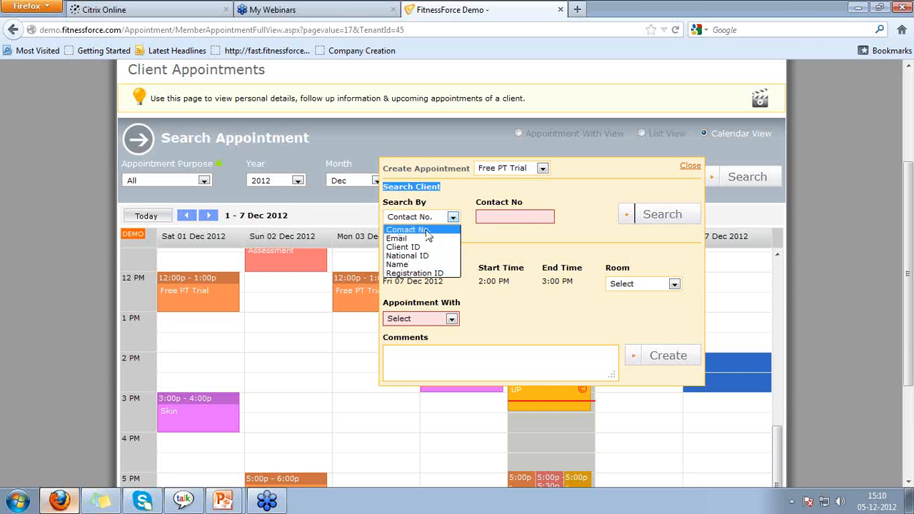
{"action": "left_click", "coordinate": [427, 229]}
{"action": "left_click", "coordinate": [522, 218]}
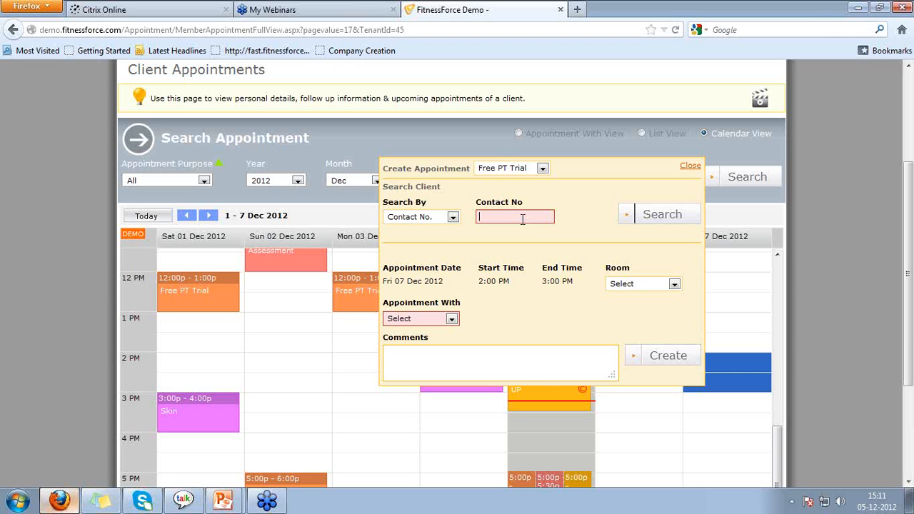
{"action": "left_click", "coordinate": [651, 217]}
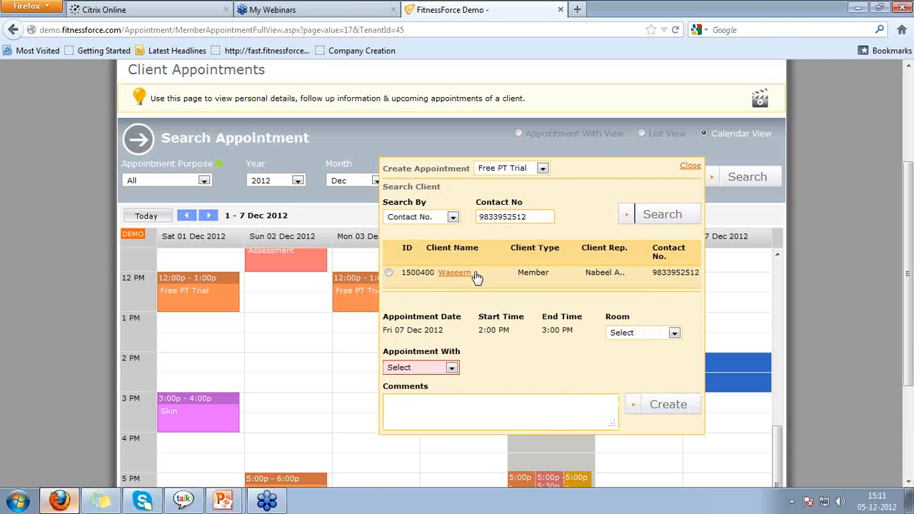
{"action": "mouse_move", "coordinate": [475, 277]}
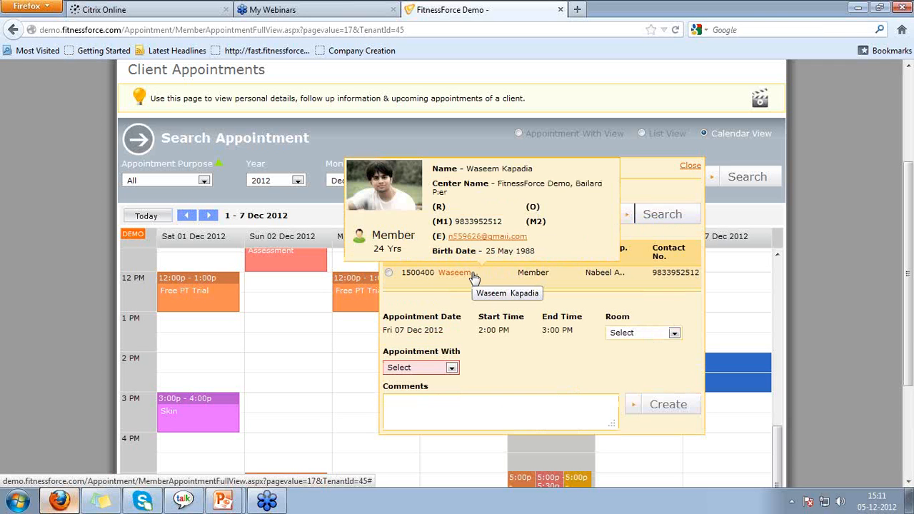
{"action": "left_click", "coordinate": [390, 276]}
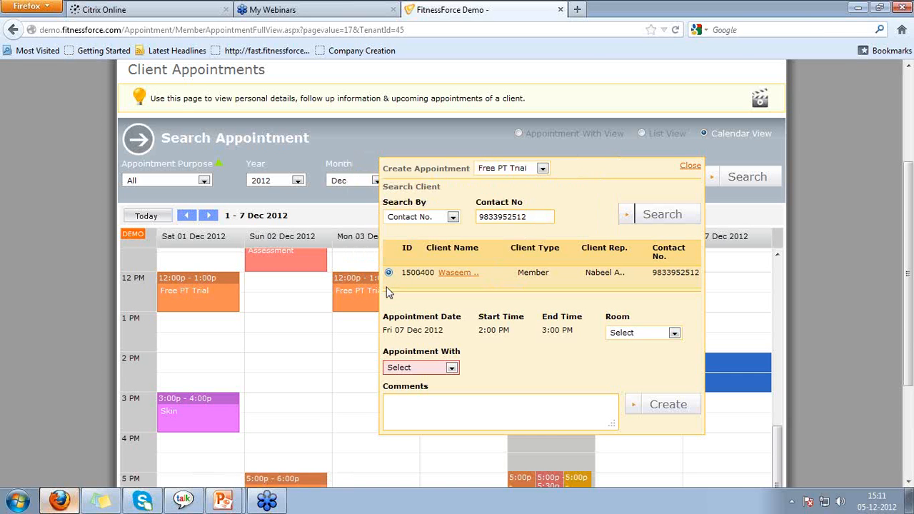
Assign the available Sales trainer in Appointment With.
{"action": "scroll", "coordinate": [610, 353], "scroll_direction": "down", "scroll_amount": 2}
{"action": "left_click", "coordinate": [451, 291]}
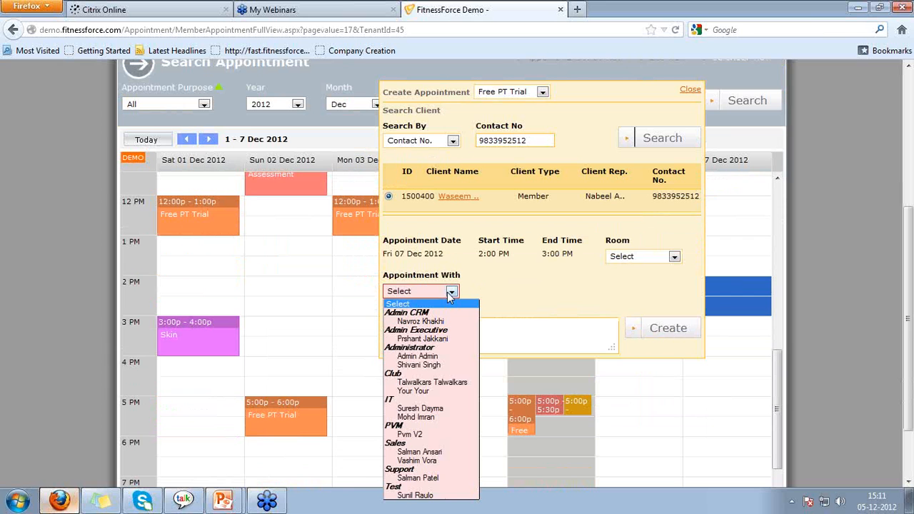
{"action": "key", "text": "s"}
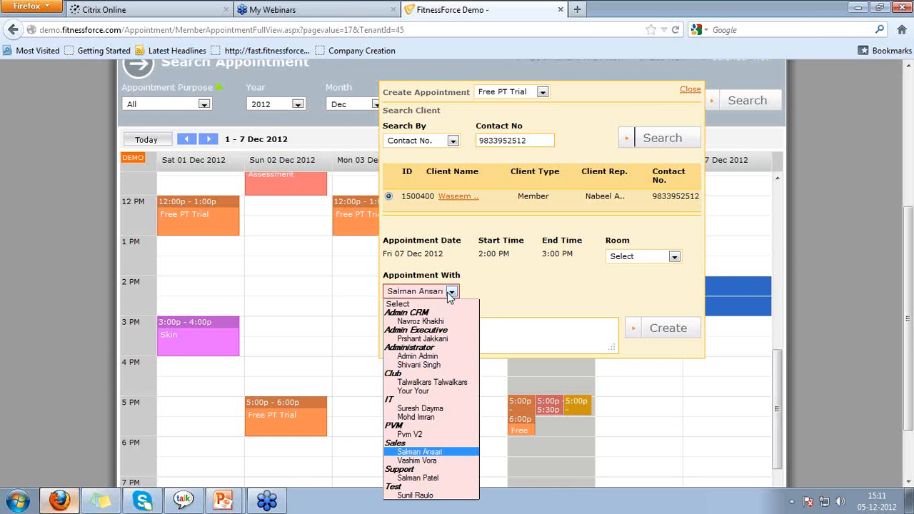
{"action": "left_click", "coordinate": [450, 293]}
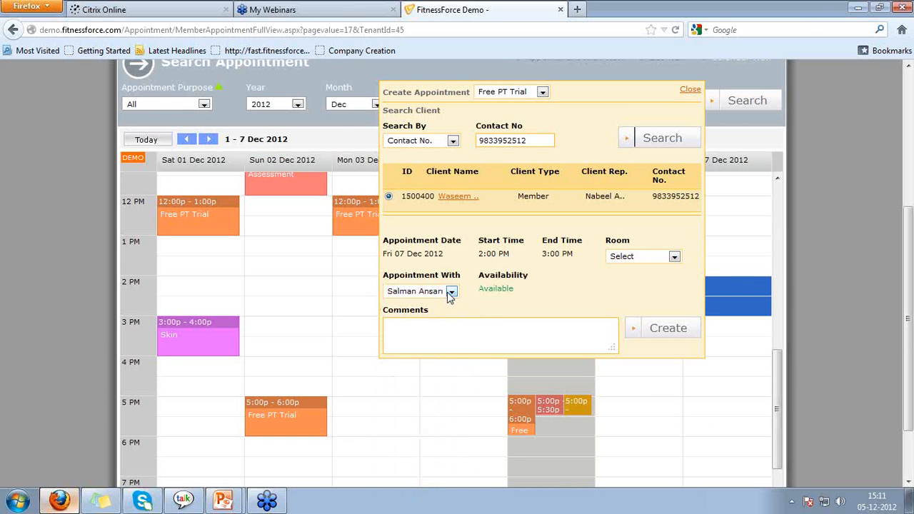
Add the comment '1st PT Trial' and create the appointment.
{"action": "left_click", "coordinate": [421, 330]}
{"action": "type", "text": "1st PT Trial"}
{"action": "left_click", "coordinate": [666, 329]}
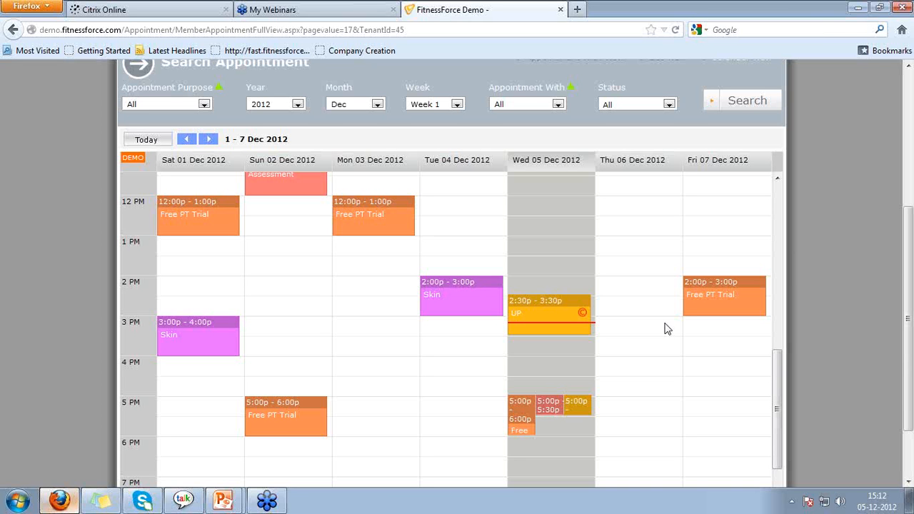
Edit the Friday trial appointment and move its date to 6 December.
{"action": "left_click", "coordinate": [729, 299]}
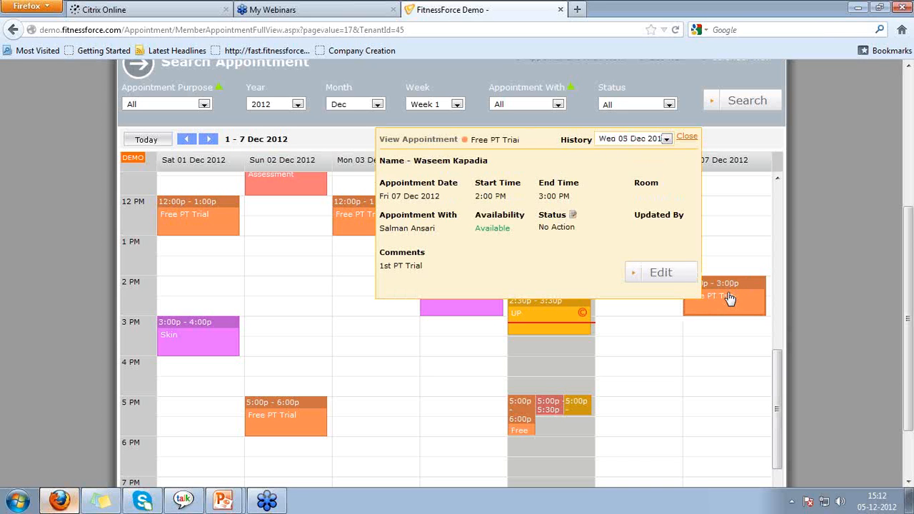
{"action": "left_click", "coordinate": [661, 273]}
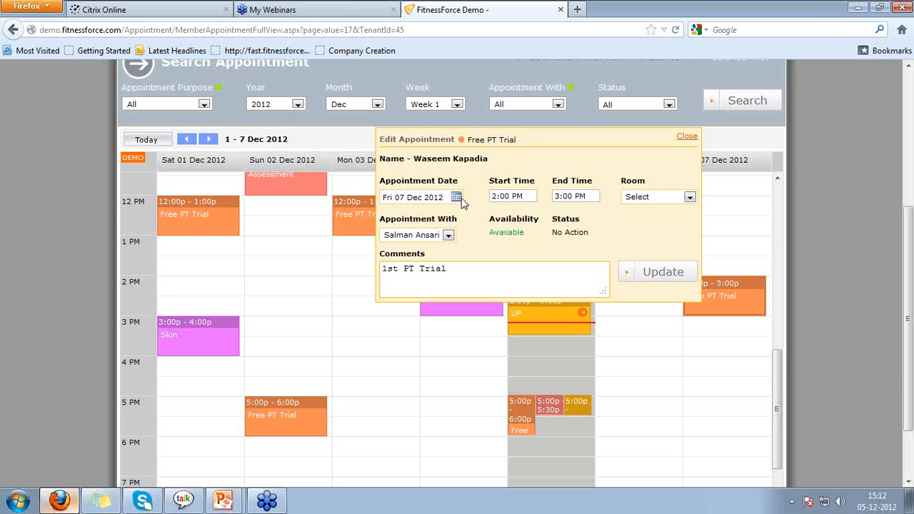
{"action": "left_click", "coordinate": [448, 236]}
{"action": "left_click", "coordinate": [450, 241]}
{"action": "left_click", "coordinate": [456, 197]}
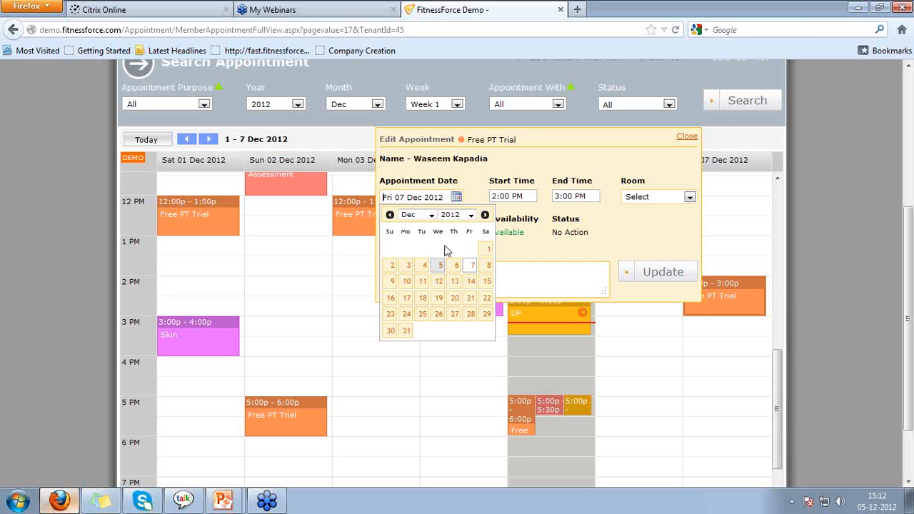
{"action": "left_click", "coordinate": [456, 264]}
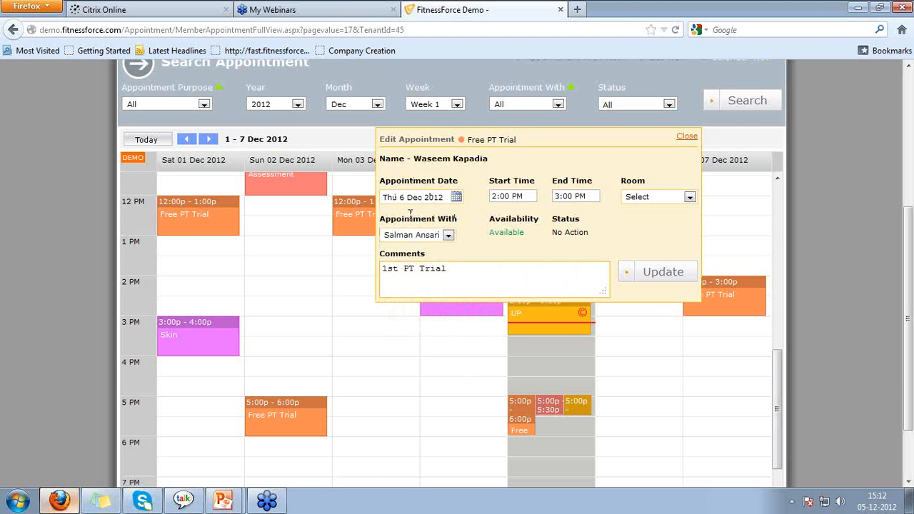
Reassign the booking to a different staff member and save the update.
{"action": "left_click_drag", "start_coordinate": [410, 224], "coordinate": [416, 219]}
{"action": "left_click", "coordinate": [423, 238]}
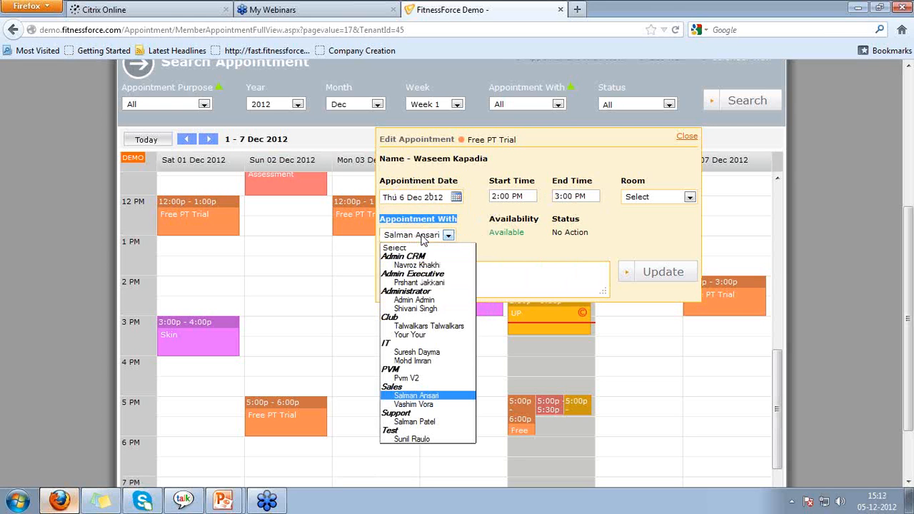
{"action": "type", "text": "sur"}
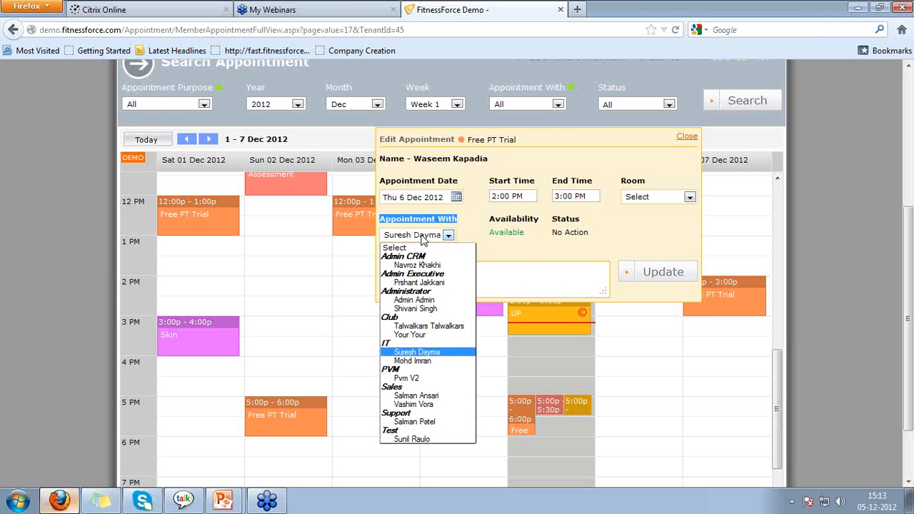
{"action": "key", "text": "Return"}
{"action": "left_click", "coordinate": [428, 244]}
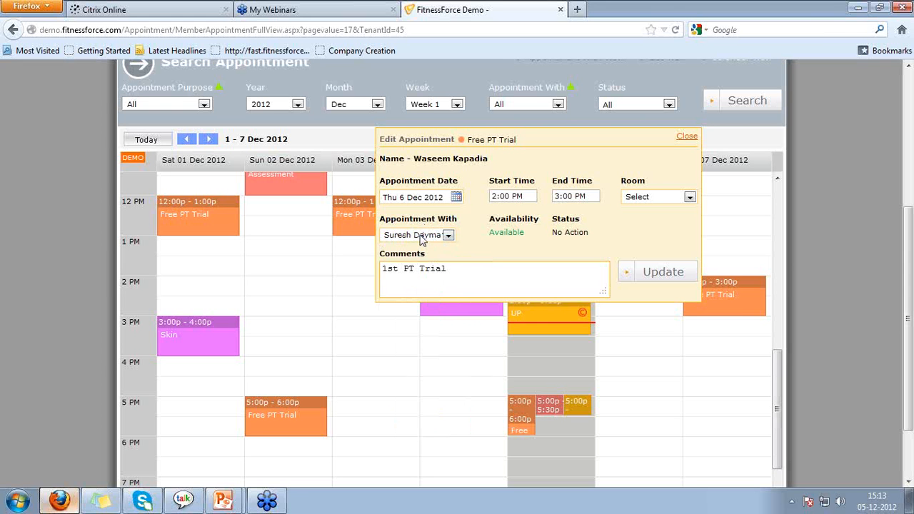
{"action": "left_click", "coordinate": [678, 276]}
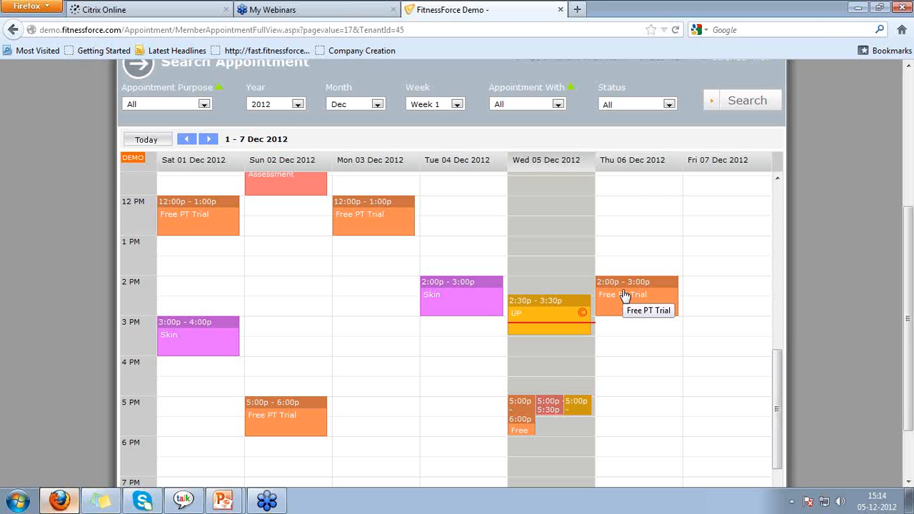
Set Thursday's Free PT Trial status to Cancelled with reason 'Traveling', then close the details.
{"action": "left_click", "coordinate": [662, 299]}
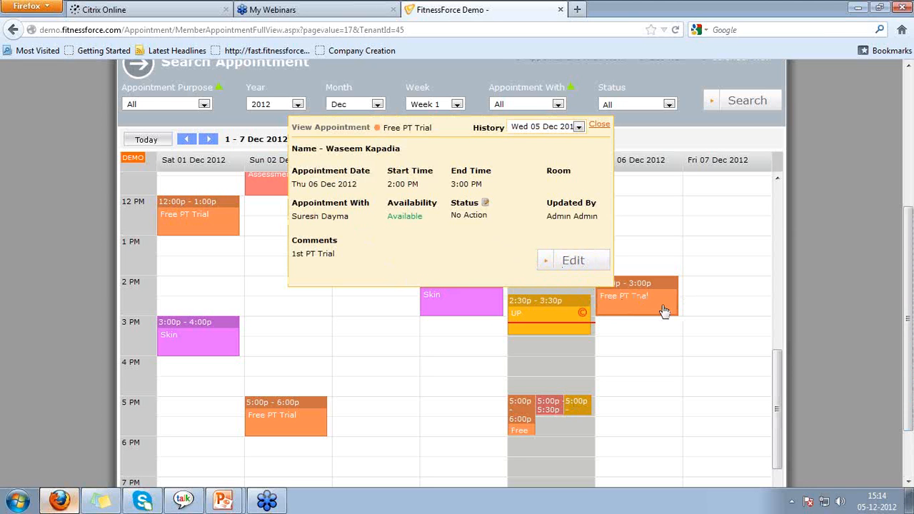
{"action": "left_click", "coordinate": [486, 204]}
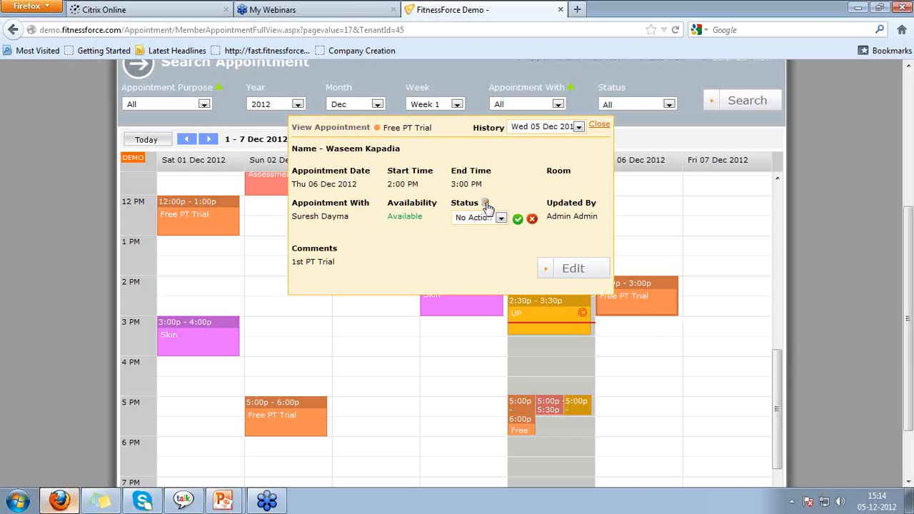
{"action": "left_click", "coordinate": [501, 220]}
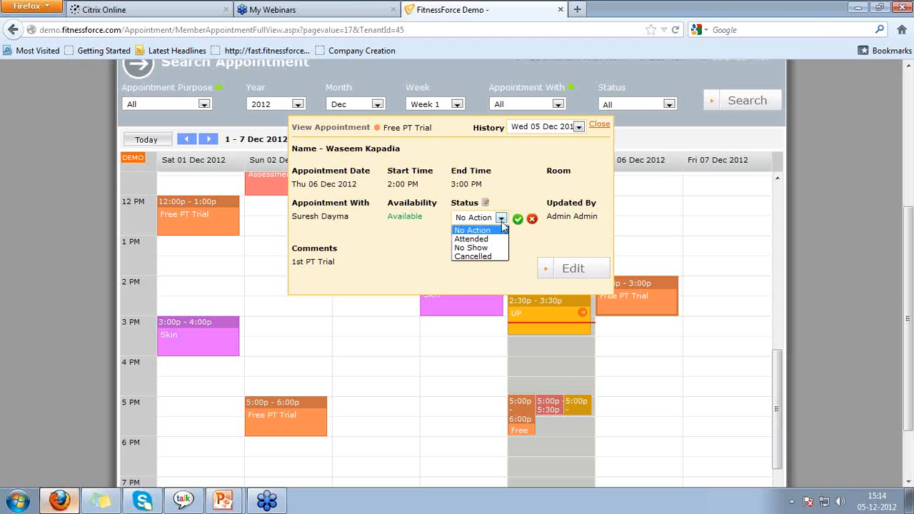
{"action": "left_click", "coordinate": [482, 256]}
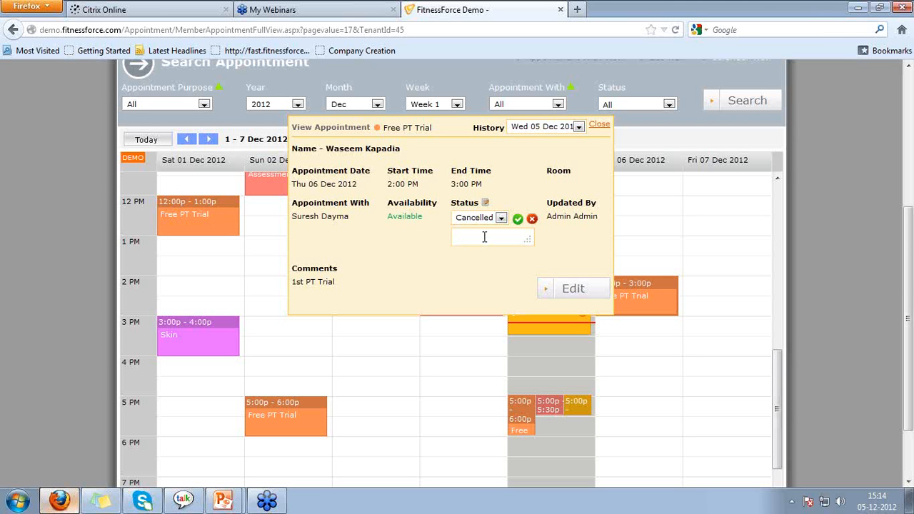
{"action": "type", "text": "Traveling"}
{"action": "left_click", "coordinate": [517, 221]}
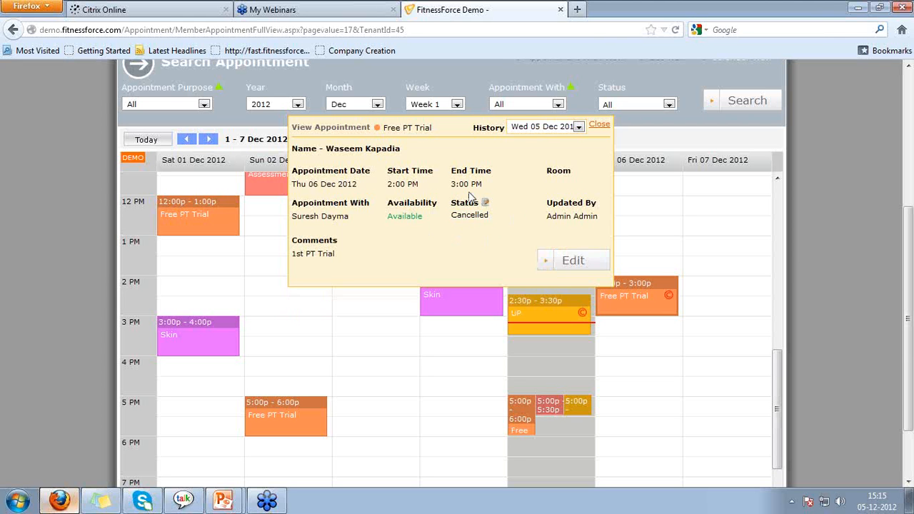
{"action": "left_click", "coordinate": [599, 125]}
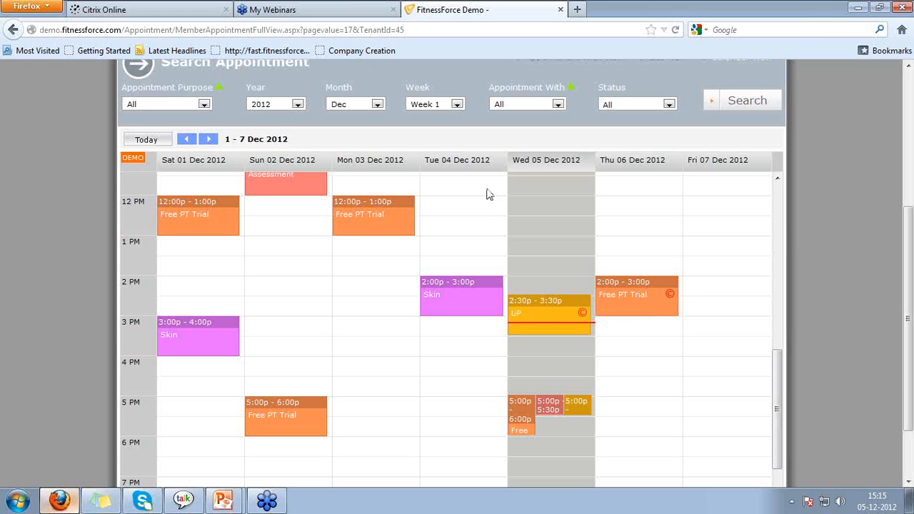
{"action": "left_click", "coordinate": [452, 305]}
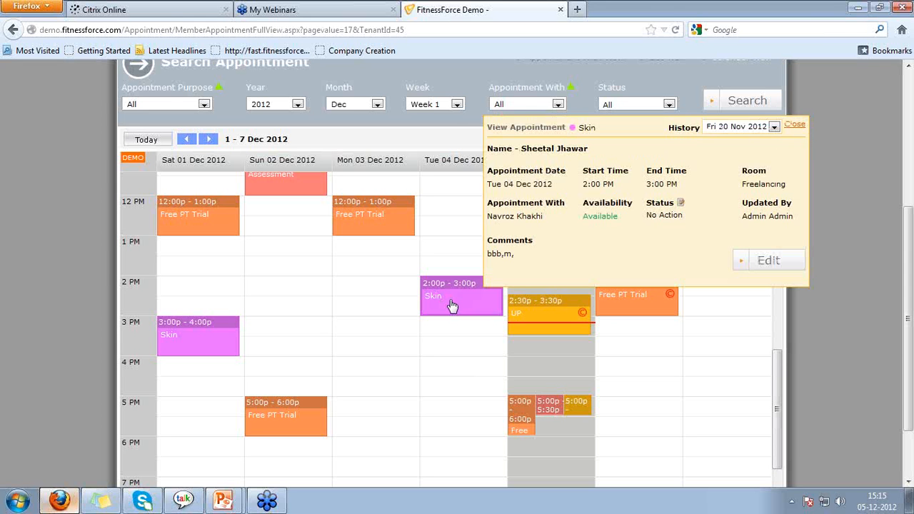
{"action": "left_click", "coordinate": [680, 204]}
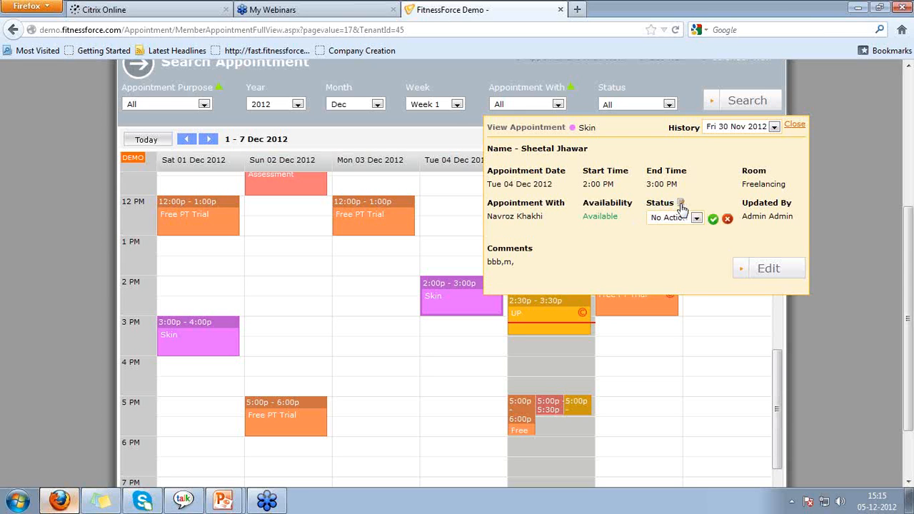
{"action": "left_click", "coordinate": [682, 218]}
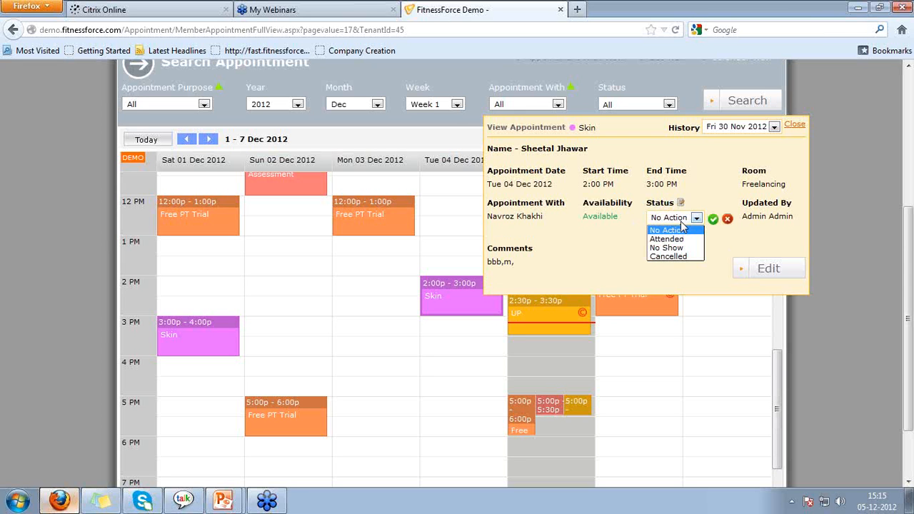
{"action": "left_click", "coordinate": [678, 240]}
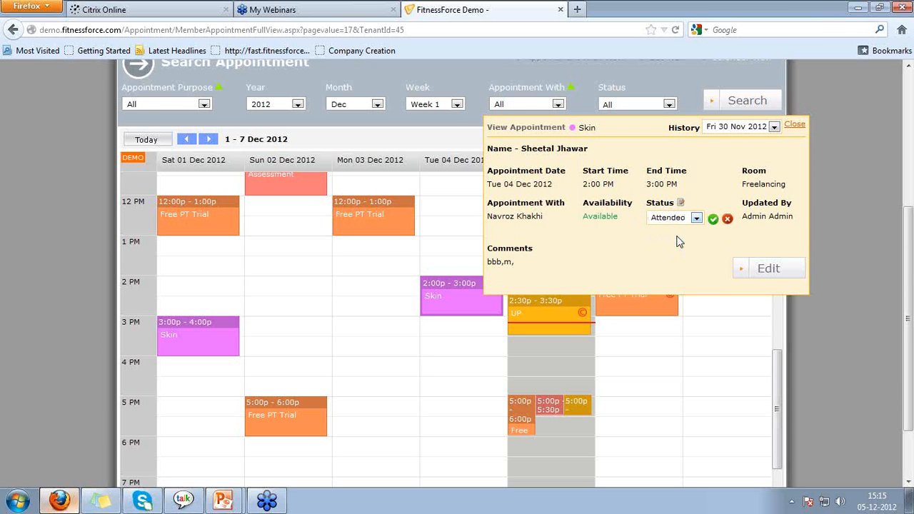
{"action": "left_click", "coordinate": [713, 220]}
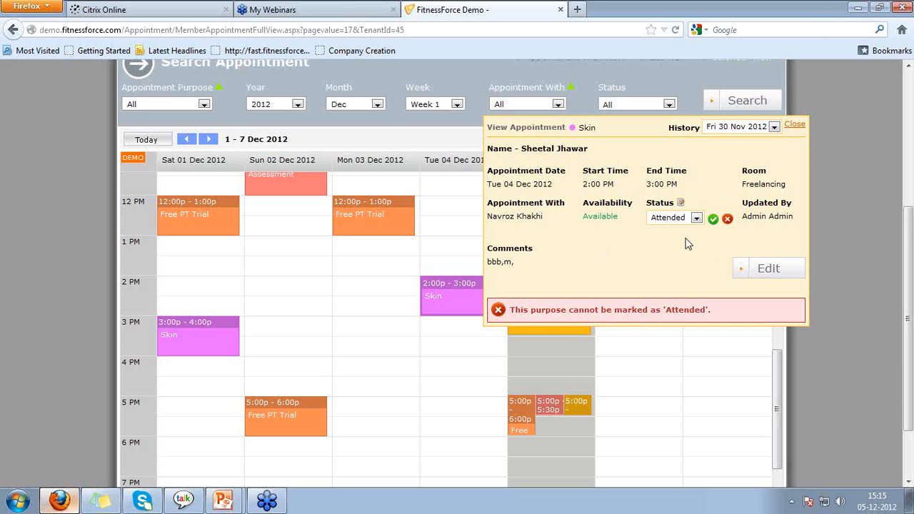
{"action": "left_click", "coordinate": [802, 125]}
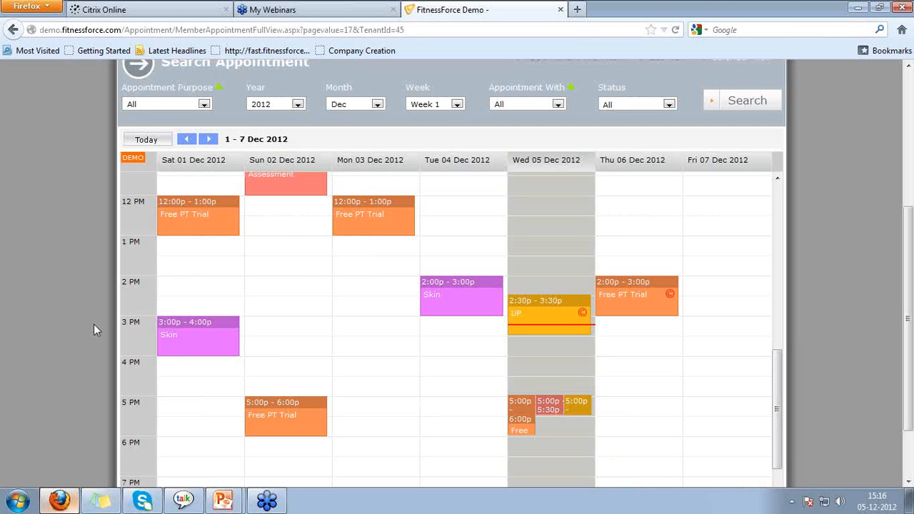
Select Appointment With View to show Wed 05 Dec appointments per staff member.
{"action": "left_click", "coordinate": [777, 284]}
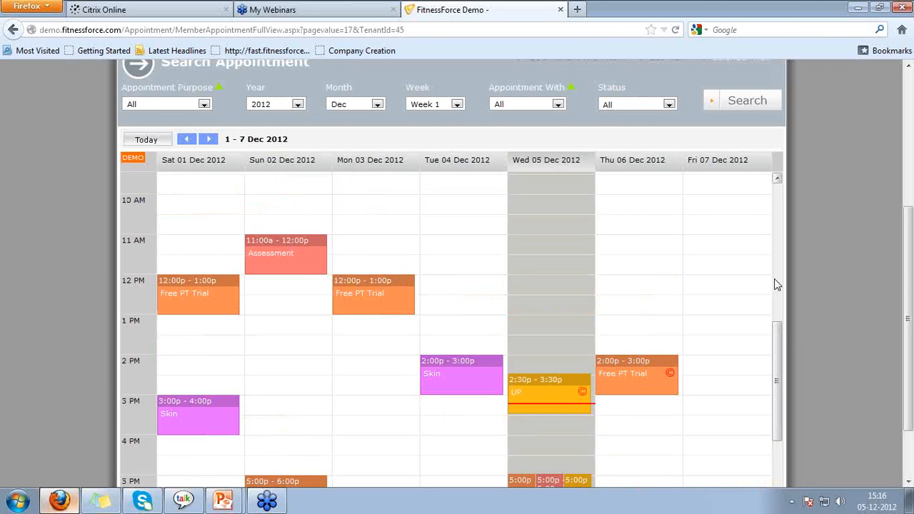
{"action": "scroll", "coordinate": [776, 285], "scroll_direction": "up", "scroll_amount": 10}
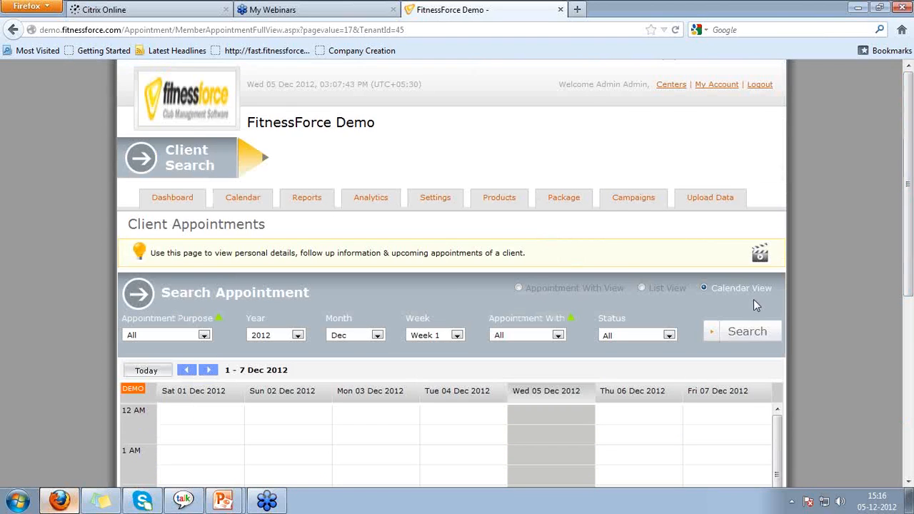
{"action": "left_click", "coordinate": [911, 343]}
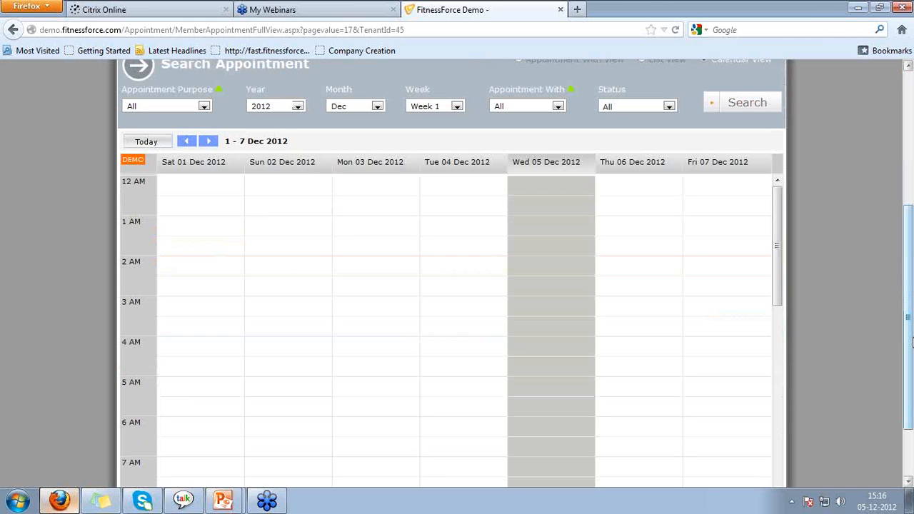
{"action": "scroll", "coordinate": [676, 363], "scroll_direction": "down", "scroll_amount": 10}
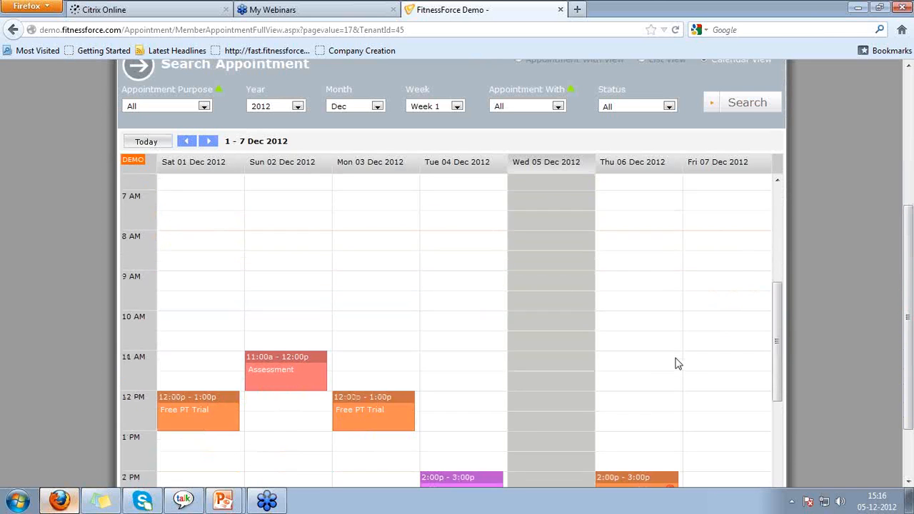
{"action": "scroll", "coordinate": [676, 364], "scroll_direction": "down", "scroll_amount": 3}
{"action": "scroll", "coordinate": [849, 301], "scroll_direction": "up", "scroll_amount": 5}
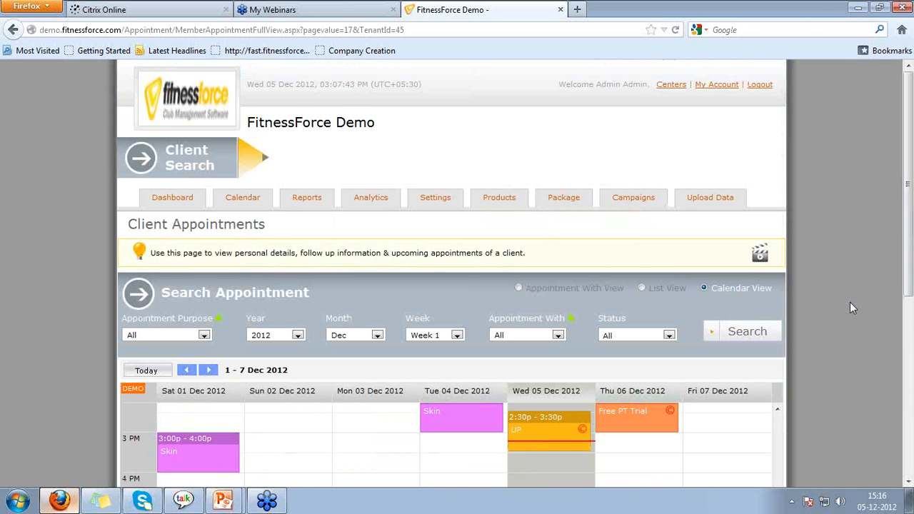
{"action": "left_click", "coordinate": [518, 289]}
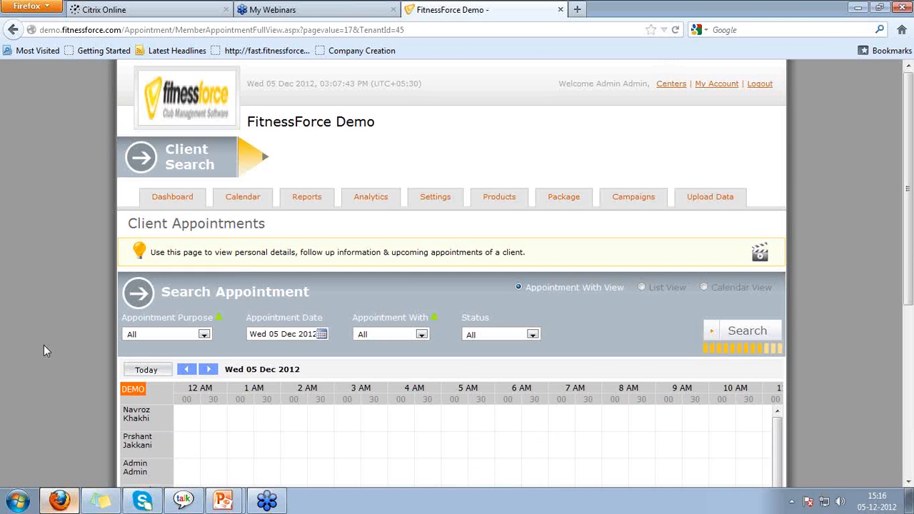
Scroll the per-staff grid, then switch to the '5 uses of the central calendar' slide.
{"action": "scroll", "coordinate": [44, 345], "scroll_direction": "down", "scroll_amount": 5}
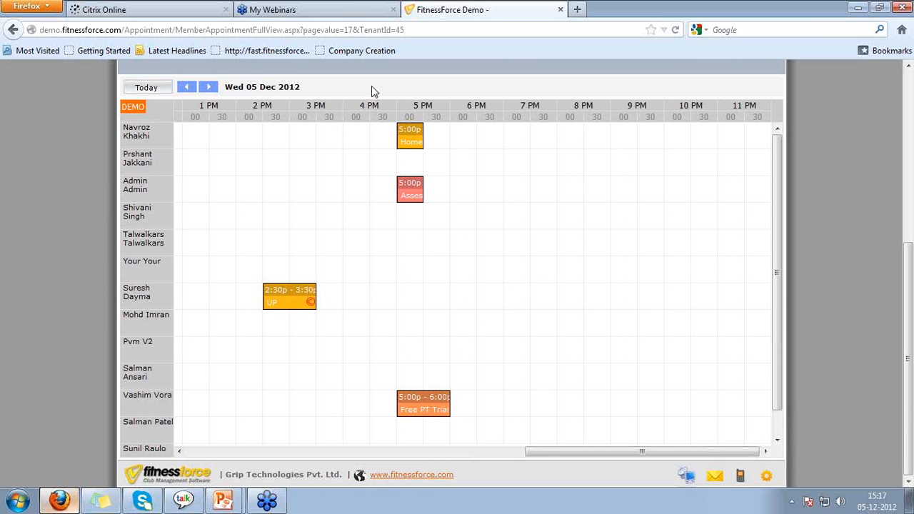
{"action": "scroll", "coordinate": [435, 108], "scroll_direction": "up", "scroll_amount": 2}
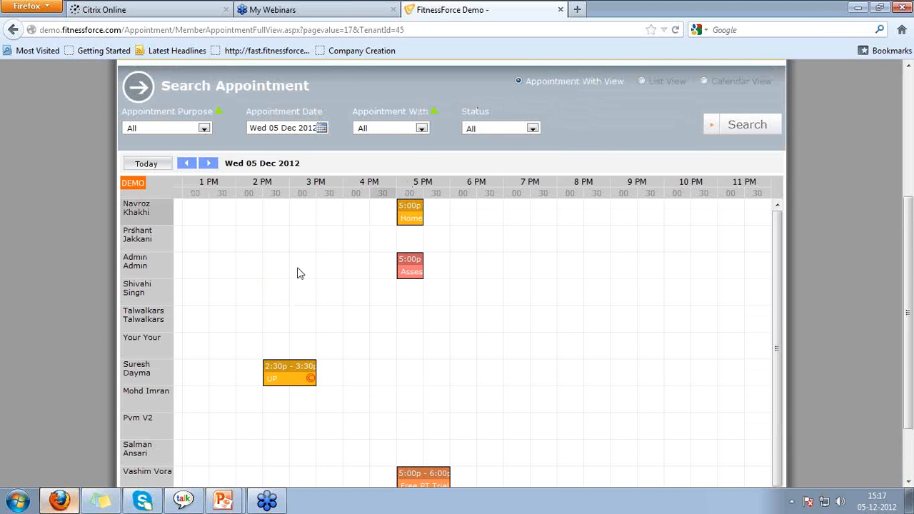
{"action": "scroll", "coordinate": [257, 389], "scroll_direction": "down", "scroll_amount": 1}
{"action": "scroll", "coordinate": [257, 389], "scroll_direction": "up", "scroll_amount": 1}
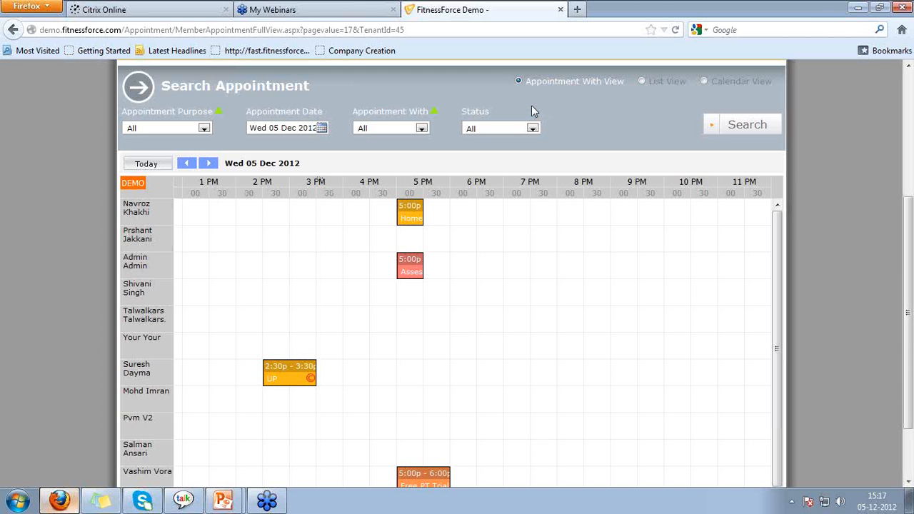
{"action": "key", "text": "alt+Tab"}
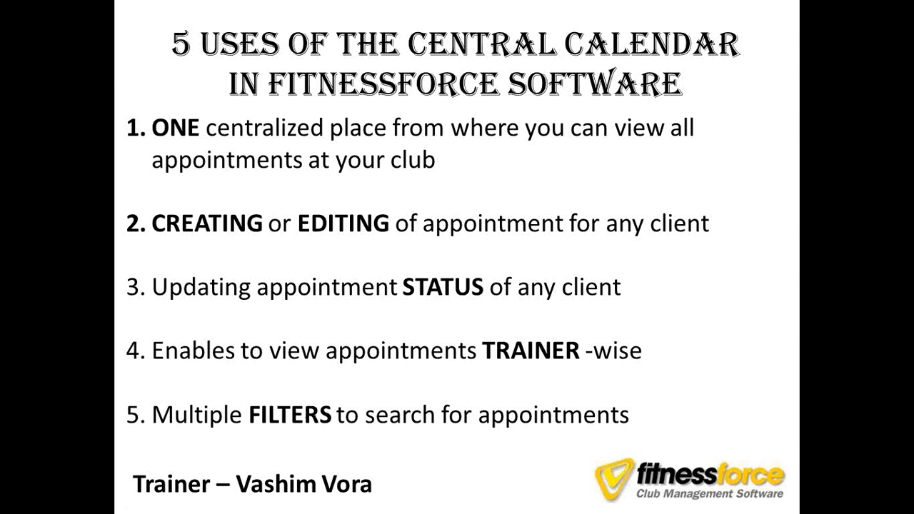
Return to the FitnessForce page and select the weekly Calendar View.
{"action": "key", "text": "alt+Tab"}
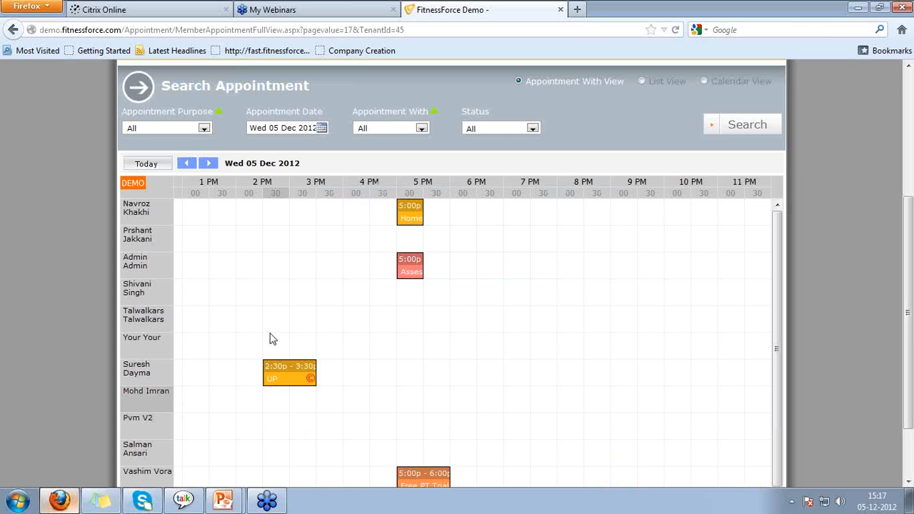
{"action": "left_click", "coordinate": [704, 81]}
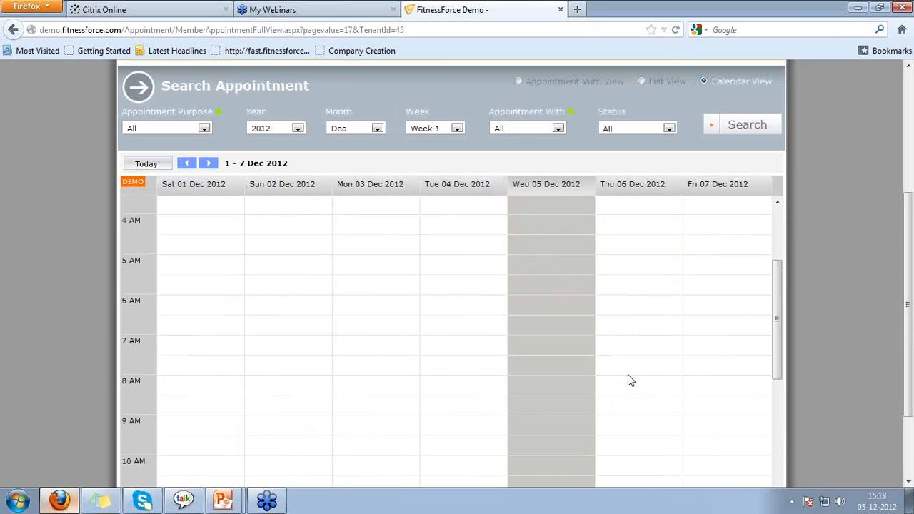
Set Appointment Purpose to Free PT Trial, search, and review the filtered 1–7 Dec week.
{"action": "scroll", "coordinate": [630, 381], "scroll_direction": "down", "scroll_amount": 5}
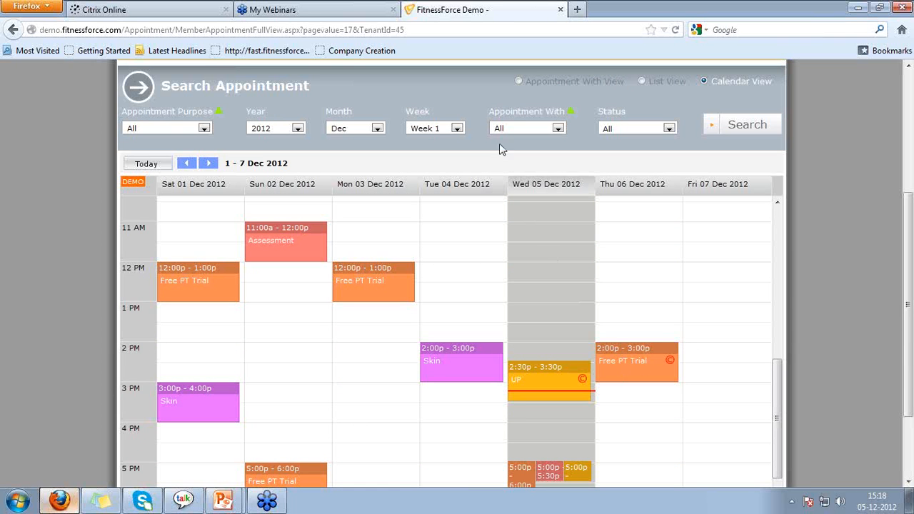
{"action": "left_click", "coordinate": [154, 127]}
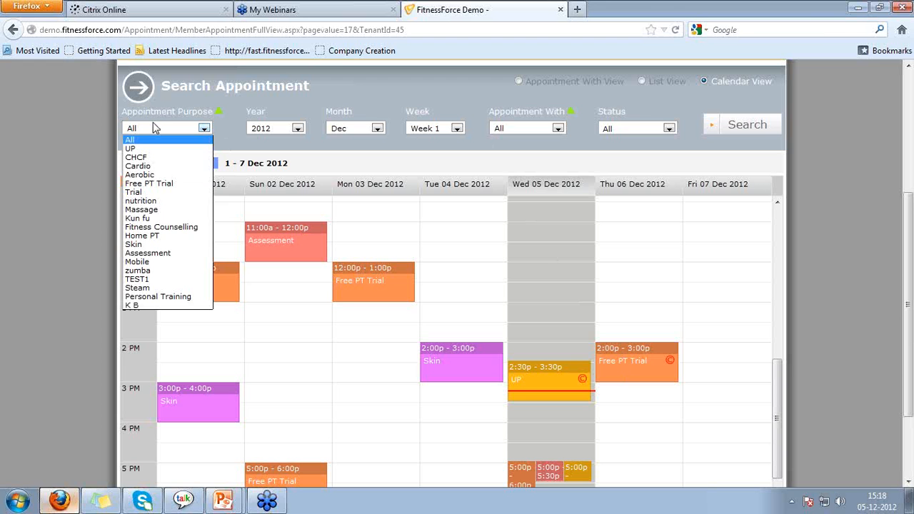
{"action": "key", "text": "End"}
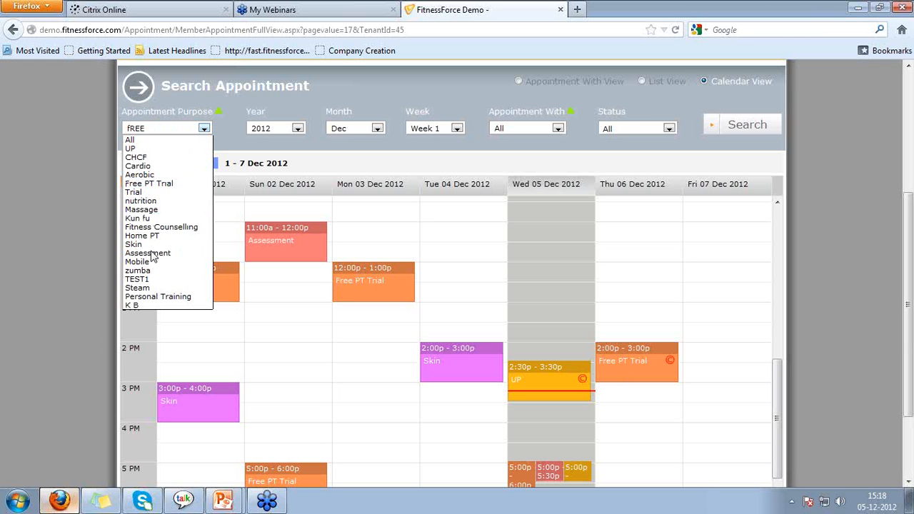
{"action": "key", "text": "f"}
{"action": "key", "text": "Return"}
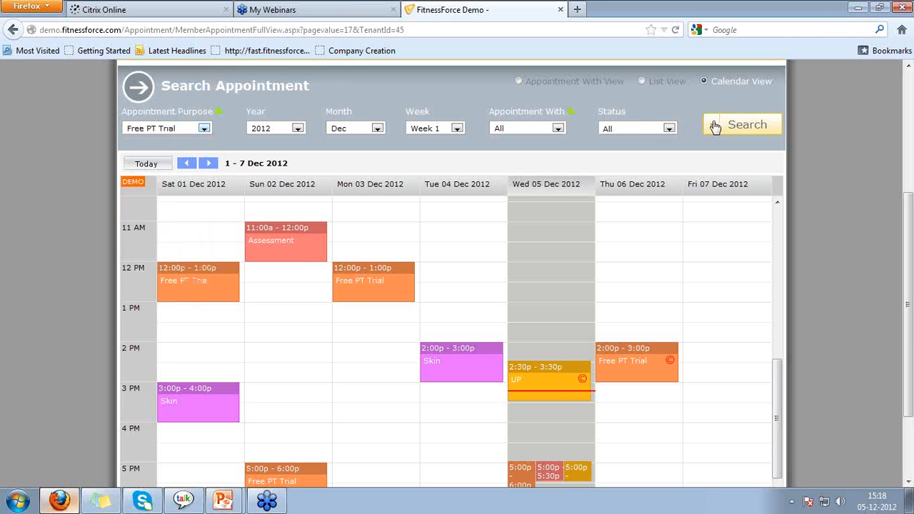
{"action": "left_click", "coordinate": [747, 126]}
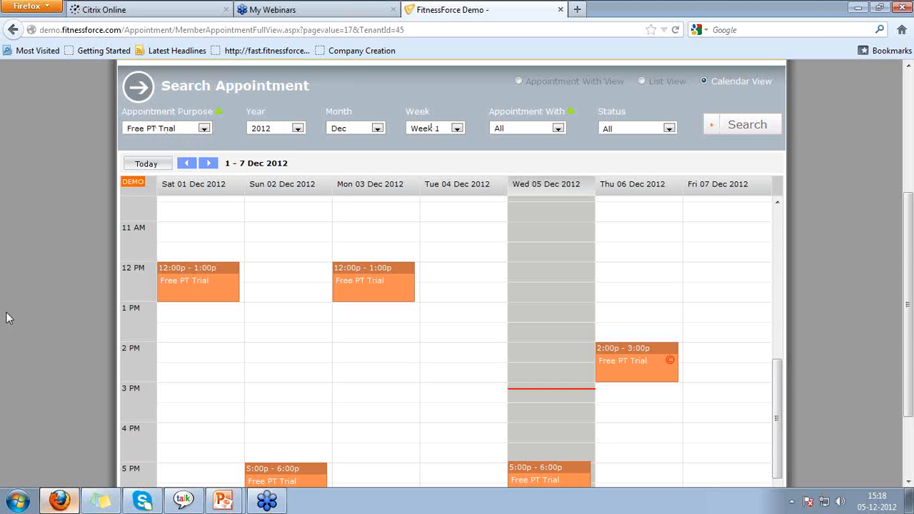
{"action": "scroll", "coordinate": [24, 338], "scroll_direction": "down", "scroll_amount": 3}
{"action": "scroll", "coordinate": [301, 367], "scroll_direction": "down", "scroll_amount": 3}
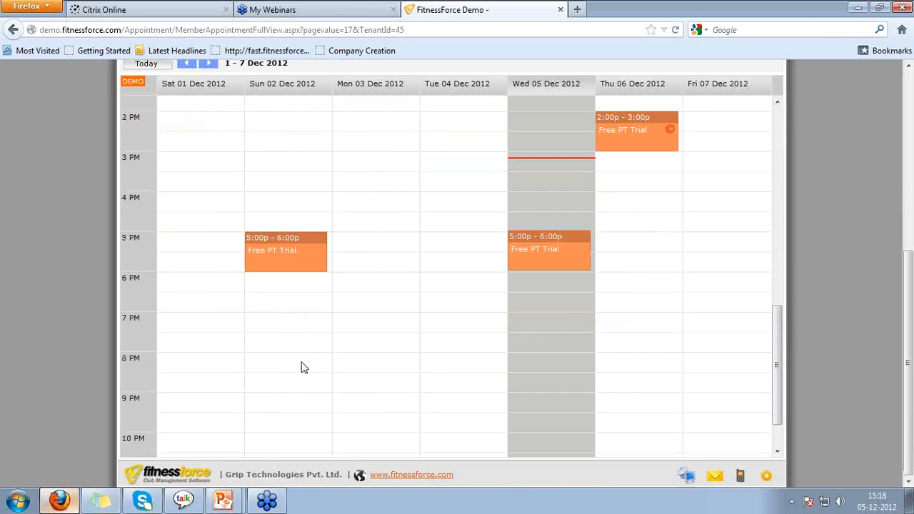
{"action": "scroll", "coordinate": [301, 368], "scroll_direction": "up", "scroll_amount": 10}
{"action": "scroll", "coordinate": [302, 367], "scroll_direction": "down", "scroll_amount": 5}
{"action": "scroll", "coordinate": [301, 367], "scroll_direction": "down", "scroll_amount": 3}
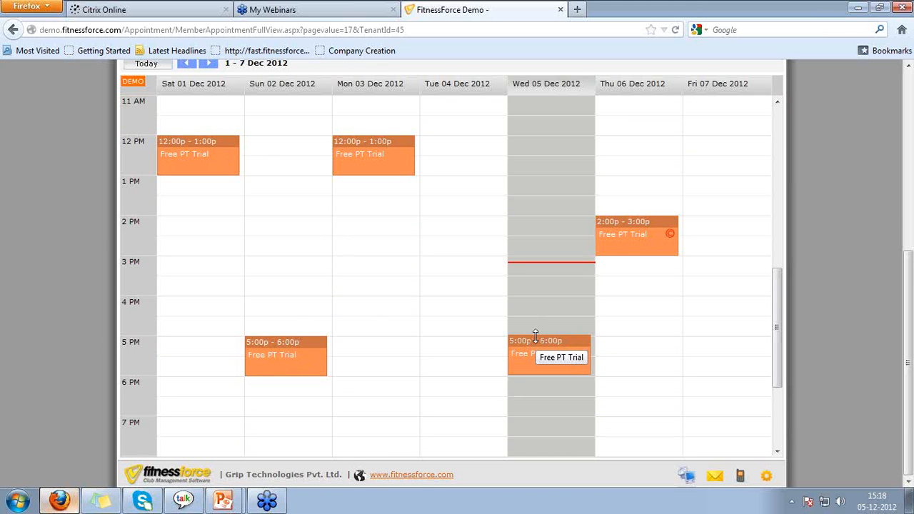
{"action": "scroll", "coordinate": [107, 229], "scroll_direction": "up", "scroll_amount": 4}
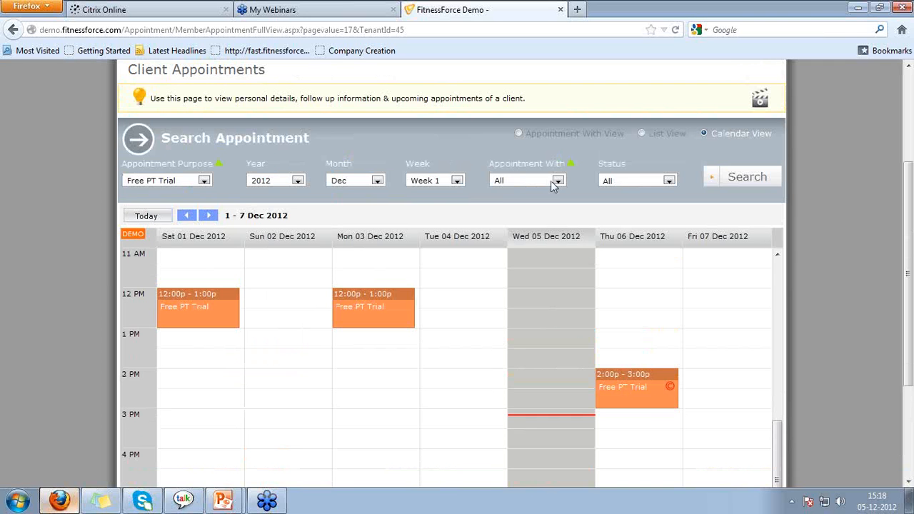
Reset Appointment Purpose to All and search by a single trainer in Appointment With.
{"action": "left_click", "coordinate": [187, 182]}
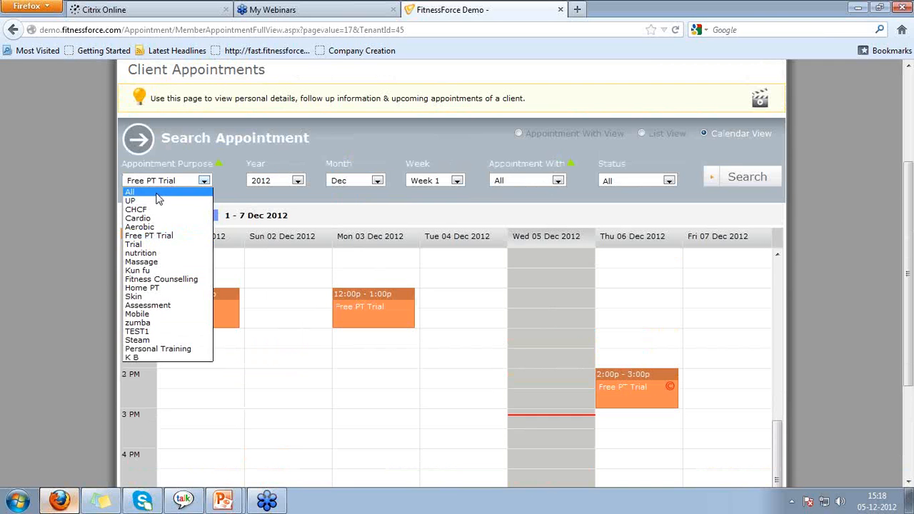
{"action": "left_click", "coordinate": [159, 197]}
{"action": "left_click", "coordinate": [521, 183]}
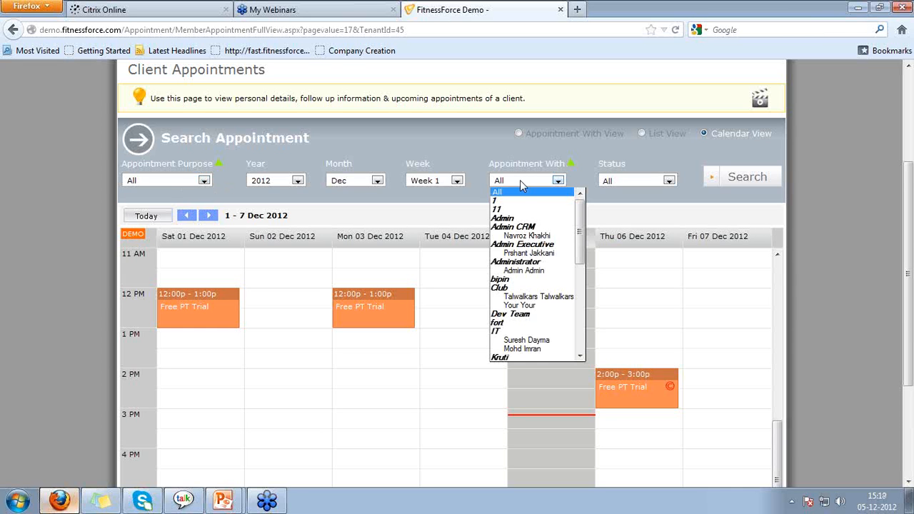
{"action": "left_click", "coordinate": [527, 341]}
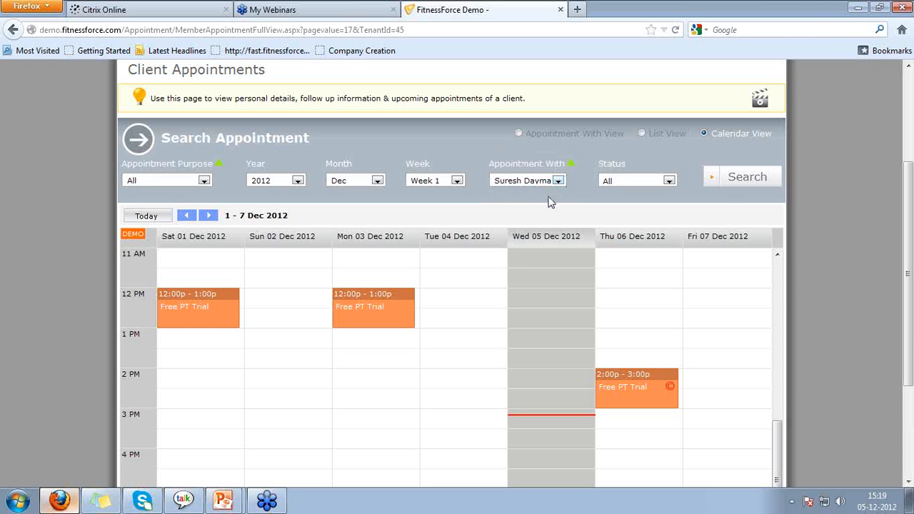
{"action": "left_click", "coordinate": [773, 183]}
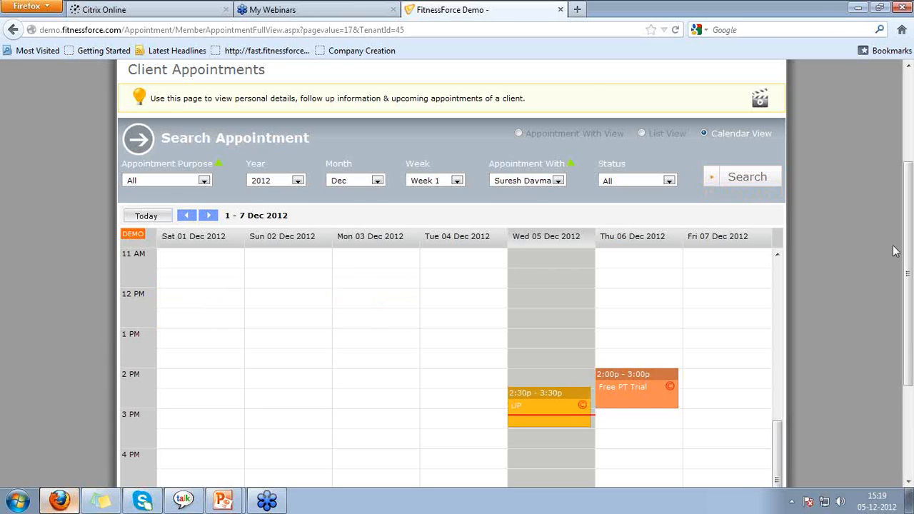
{"action": "scroll", "coordinate": [891, 256], "scroll_direction": "down", "scroll_amount": 4}
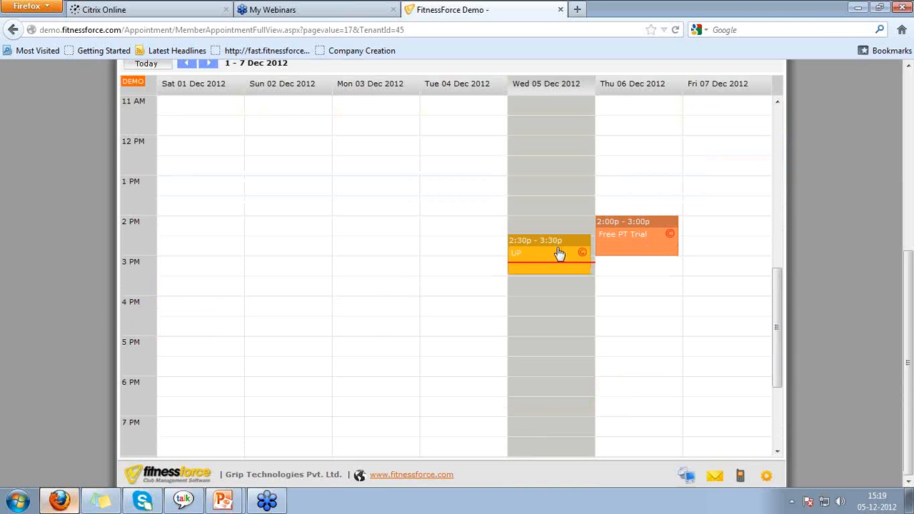
{"action": "scroll", "coordinate": [870, 232], "scroll_direction": "up", "scroll_amount": 4}
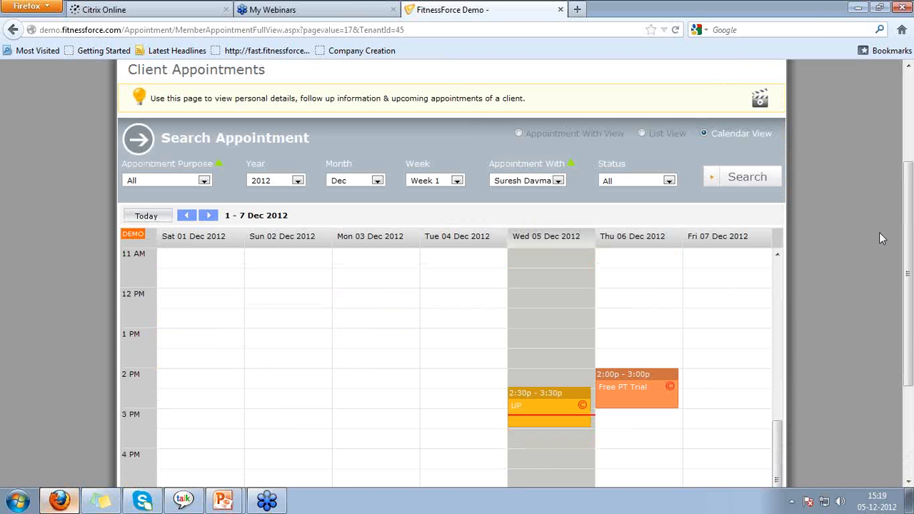
Reset Appointment With to All and search the week's calendar for Cancelled appointments only.
{"action": "left_click", "coordinate": [530, 183]}
{"action": "left_click", "coordinate": [529, 192]}
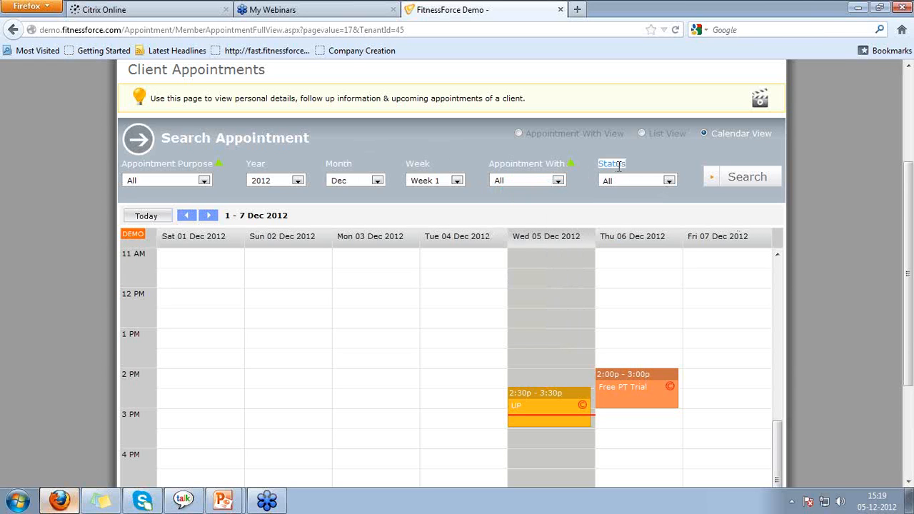
{"action": "left_click", "coordinate": [637, 182]}
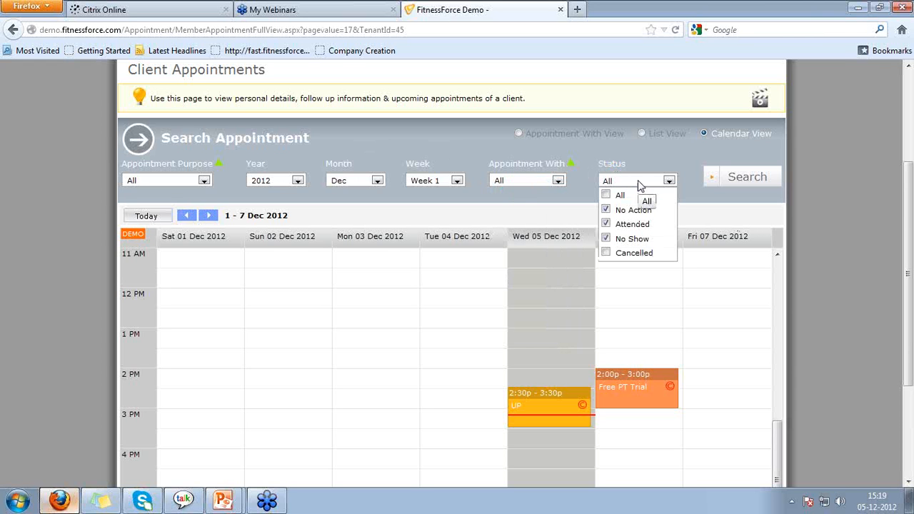
{"action": "left_click", "coordinate": [605, 195]}
{"action": "left_click", "coordinate": [607, 195]}
{"action": "left_click", "coordinate": [608, 256]}
{"action": "left_click", "coordinate": [729, 176]}
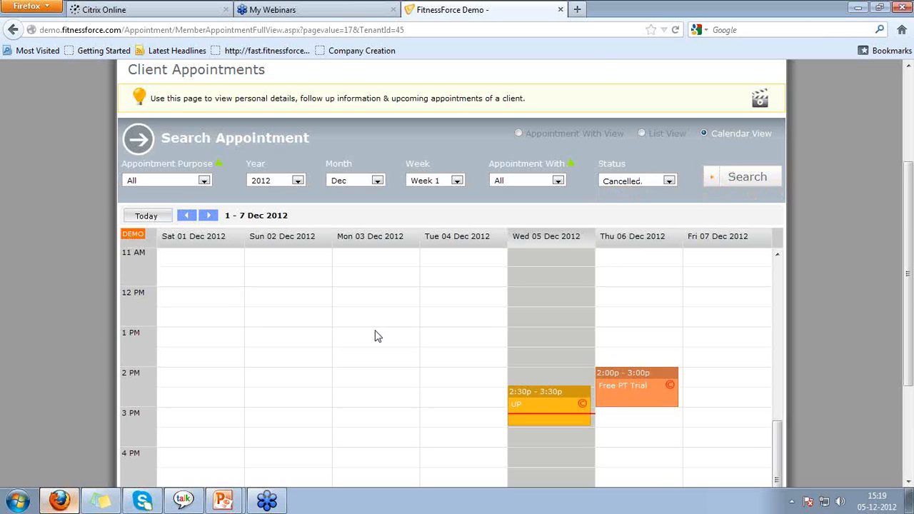
{"action": "scroll", "coordinate": [376, 335], "scroll_direction": "down", "scroll_amount": 2}
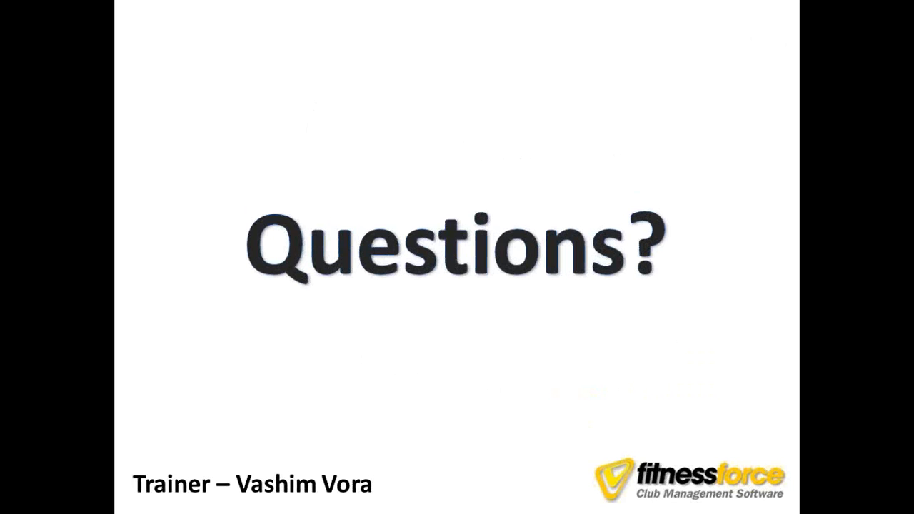
Exit the 'Questions?' slide show and minimize PowerPoint and Firefox to reveal the Windows desktop.
{"action": "key", "text": "Escape"}
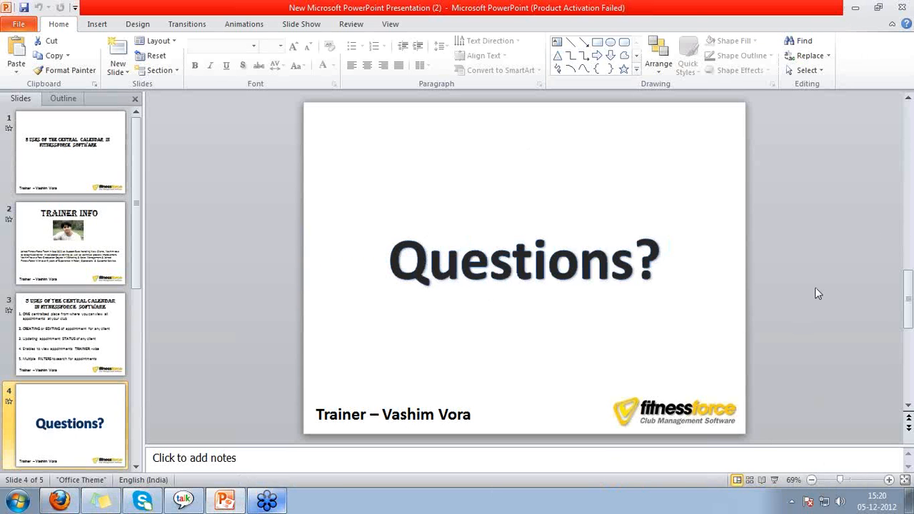
{"action": "left_click", "coordinate": [855, 7]}
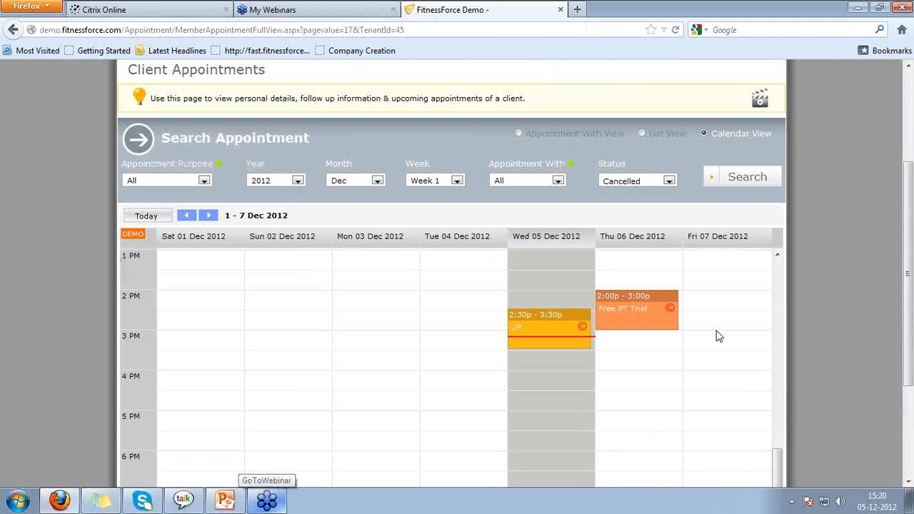
{"action": "left_click", "coordinate": [860, 8]}
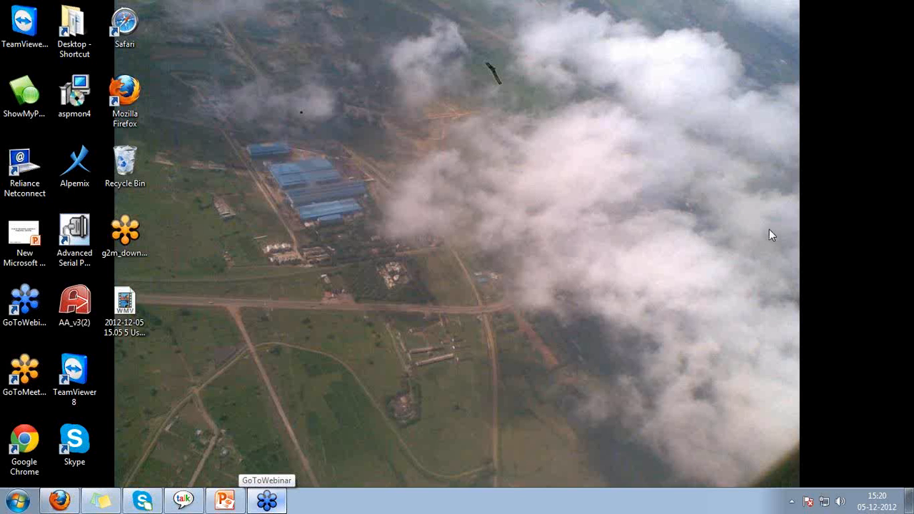